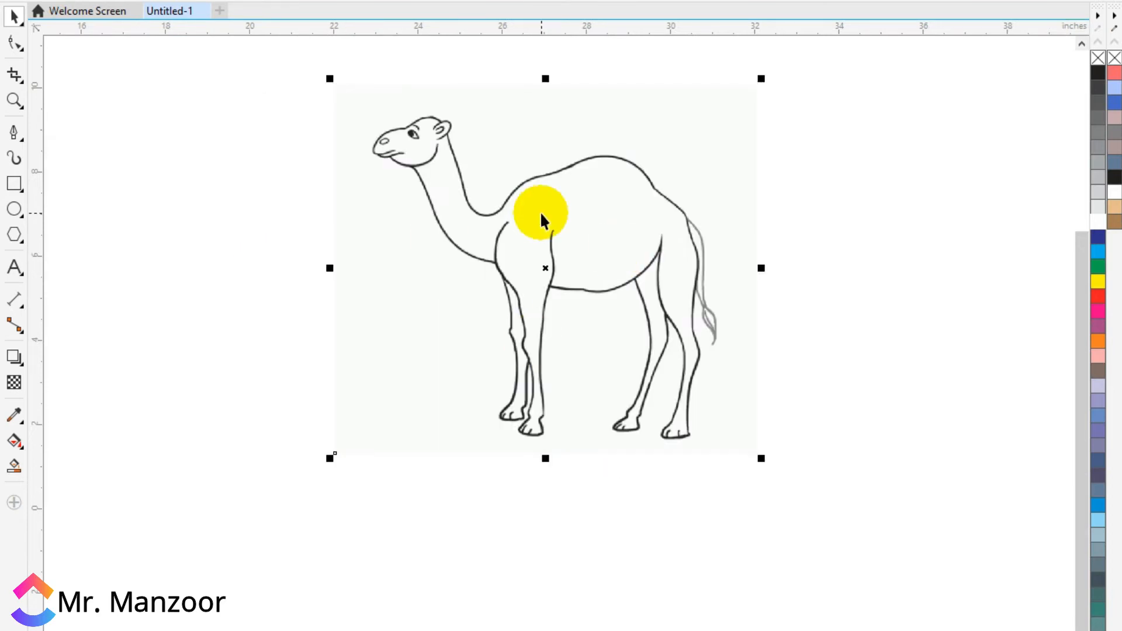
# - Convert the imported camel bitmap to vector artwork with Trace Bitmap
pyautogui.click(638, 1)
pyautogui.click(639, 7)
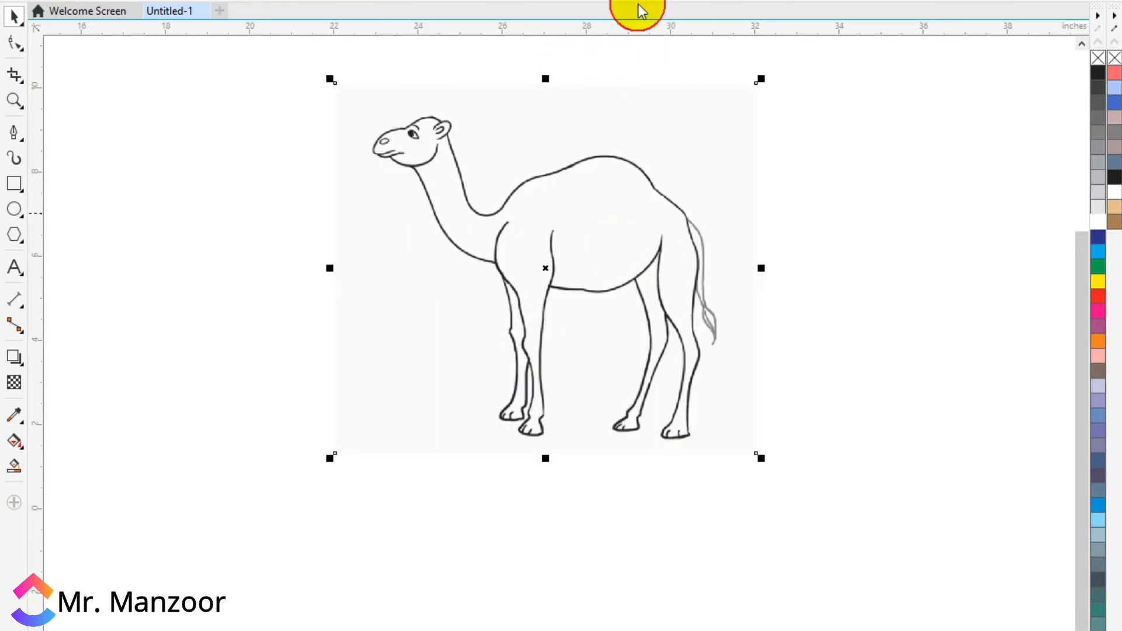
pyautogui.click(522, 388)
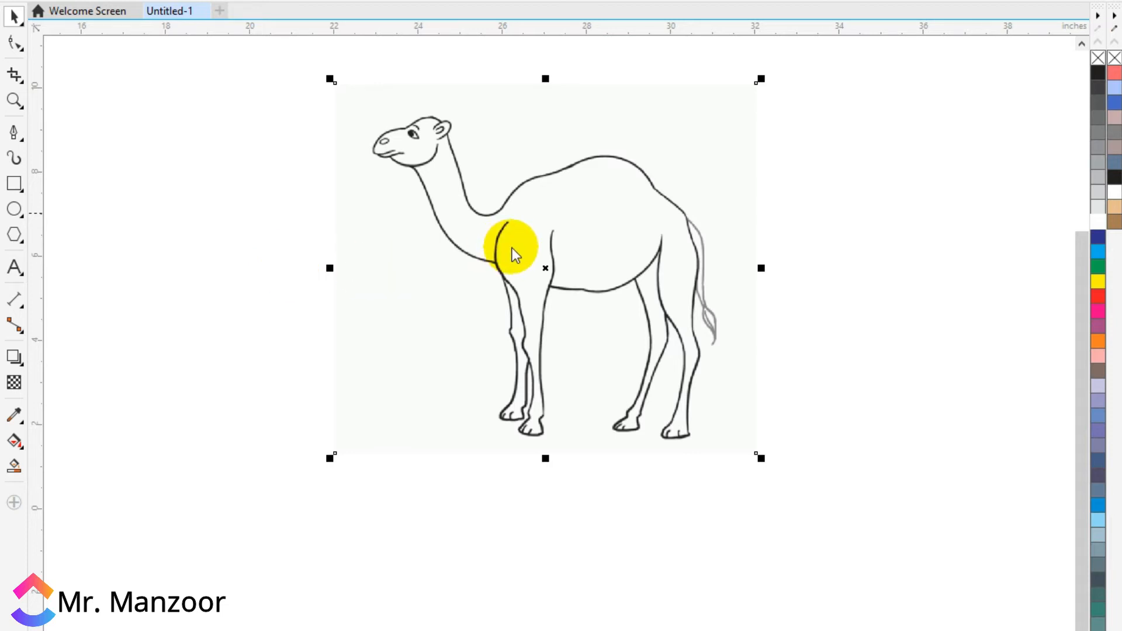
# - Separate the traced camel from the original bitmap and place the two side by side at the same height
pyautogui.moveTo(514, 251); pyautogui.dragTo(682, 223)
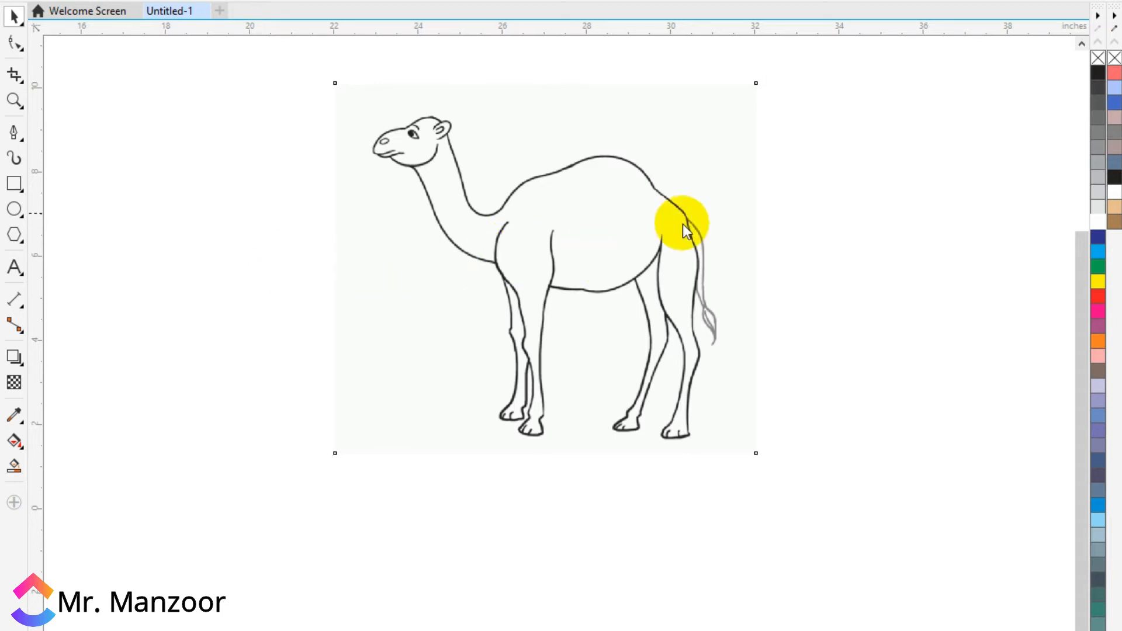
pyautogui.moveTo(629, 266); pyautogui.dragTo(895, 269)
pyautogui.click(505, 282)
pyautogui.moveTo(505, 283); pyautogui.dragTo(275, 280)
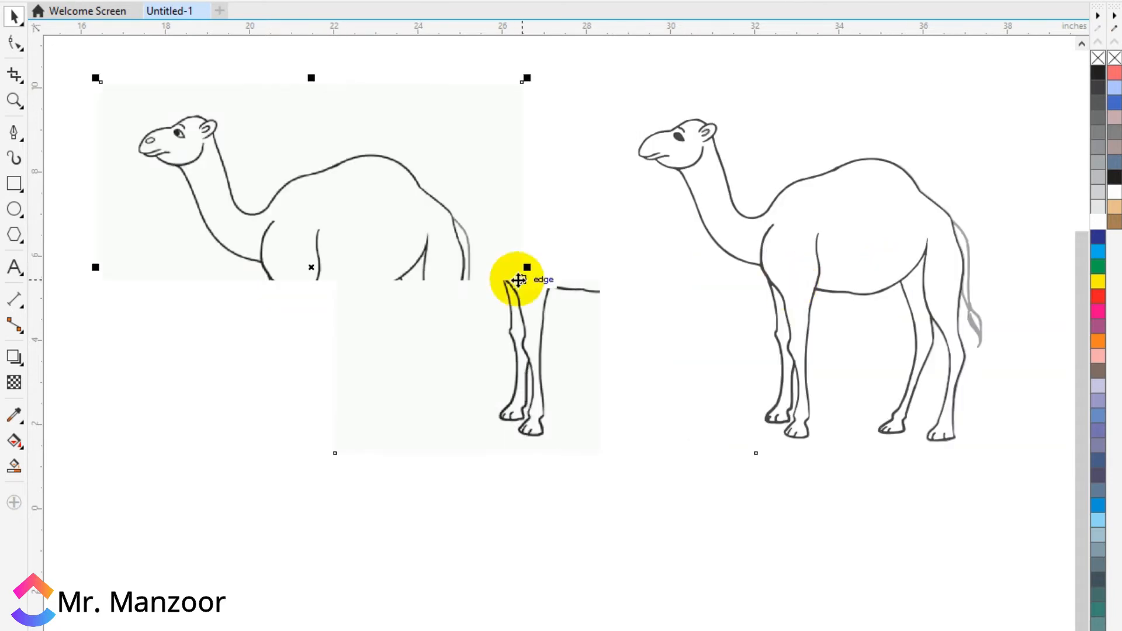
pyautogui.moveTo(455, 310); pyautogui.dragTo(371, 308)
pyautogui.moveTo(719, 258); pyautogui.dragTo(570, 269)
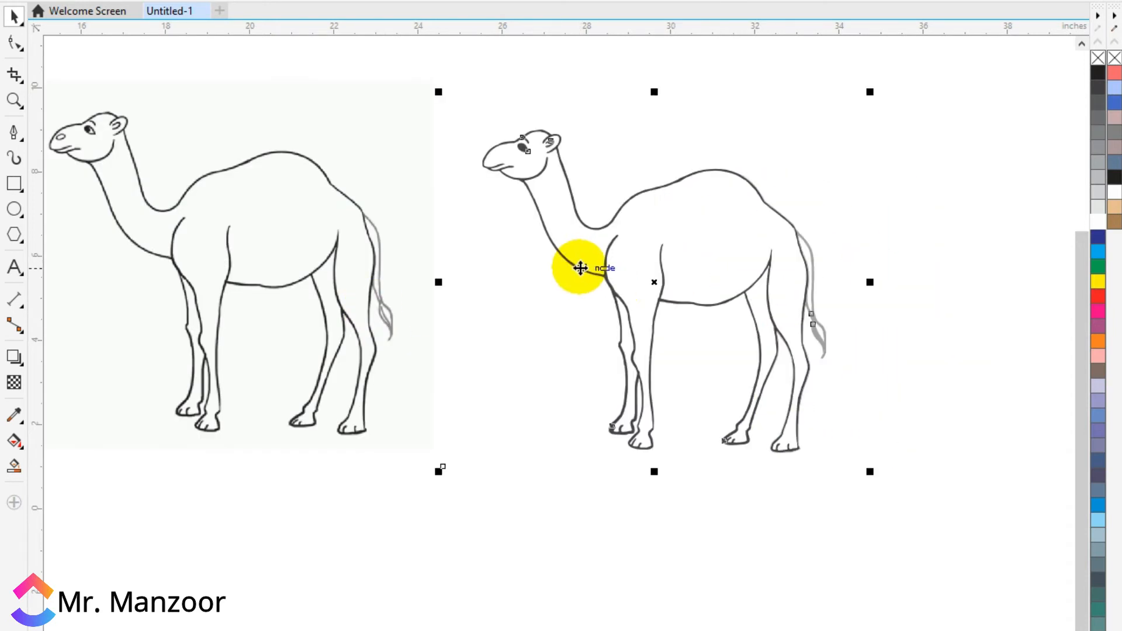
pyautogui.moveTo(641, 285); pyautogui.dragTo(641, 268)
pyautogui.click(893, 285)
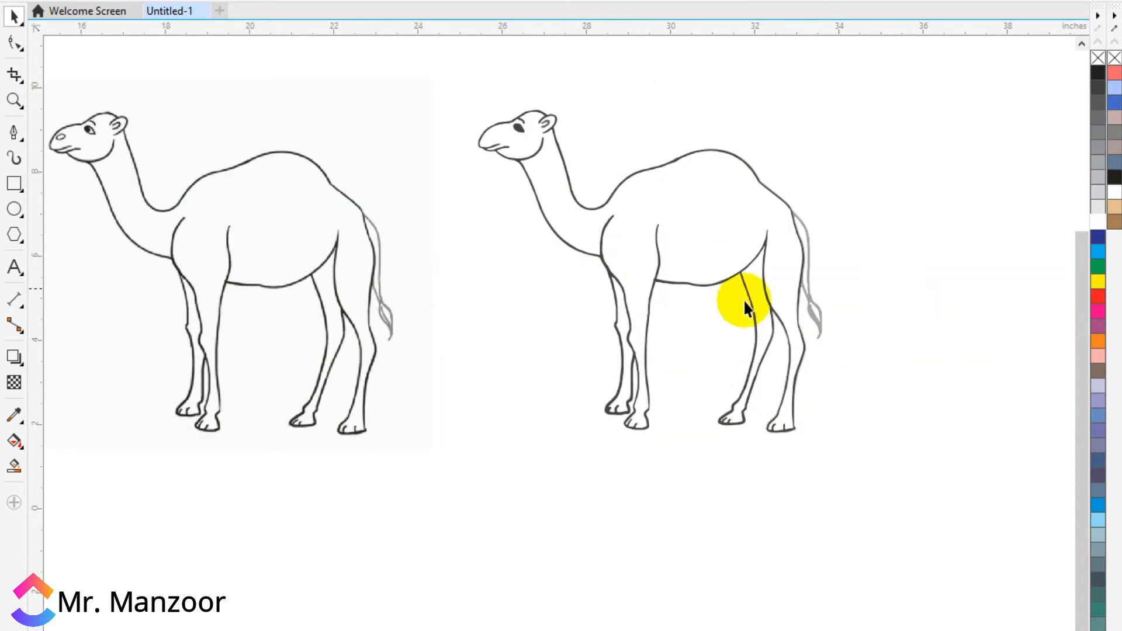
# - Ungroup the traced camel, then pull its white background shape away from the line art and delete it
pyautogui.click(731, 249)
pyautogui.click(928, 229)
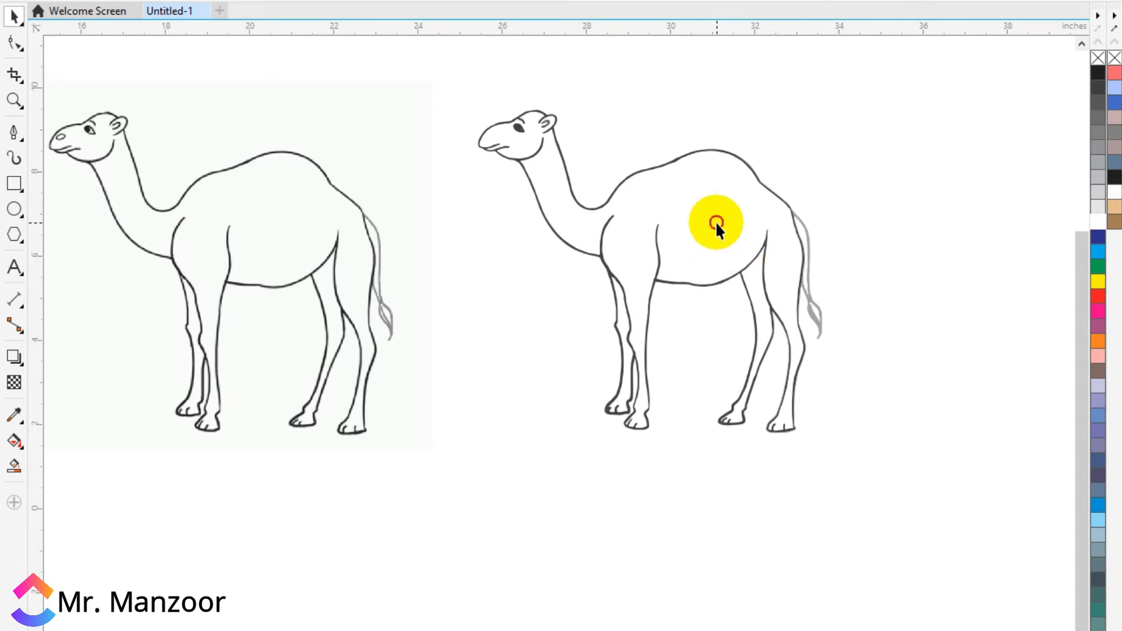
pyautogui.click(716, 222)
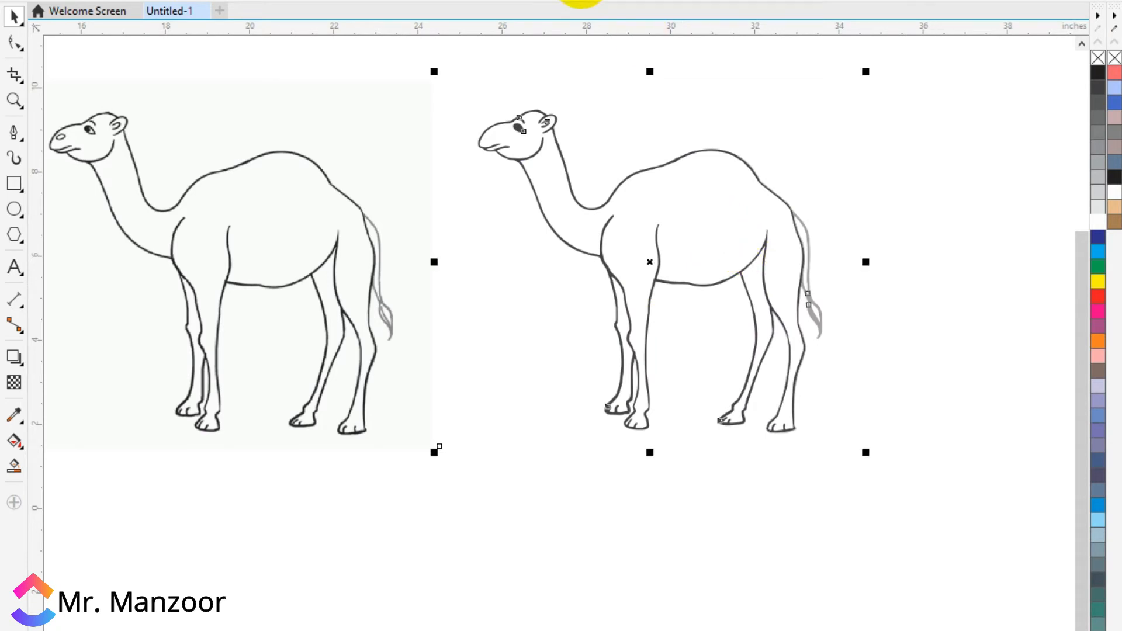
pyautogui.moveTo(699, 142); pyautogui.dragTo(756, 113)
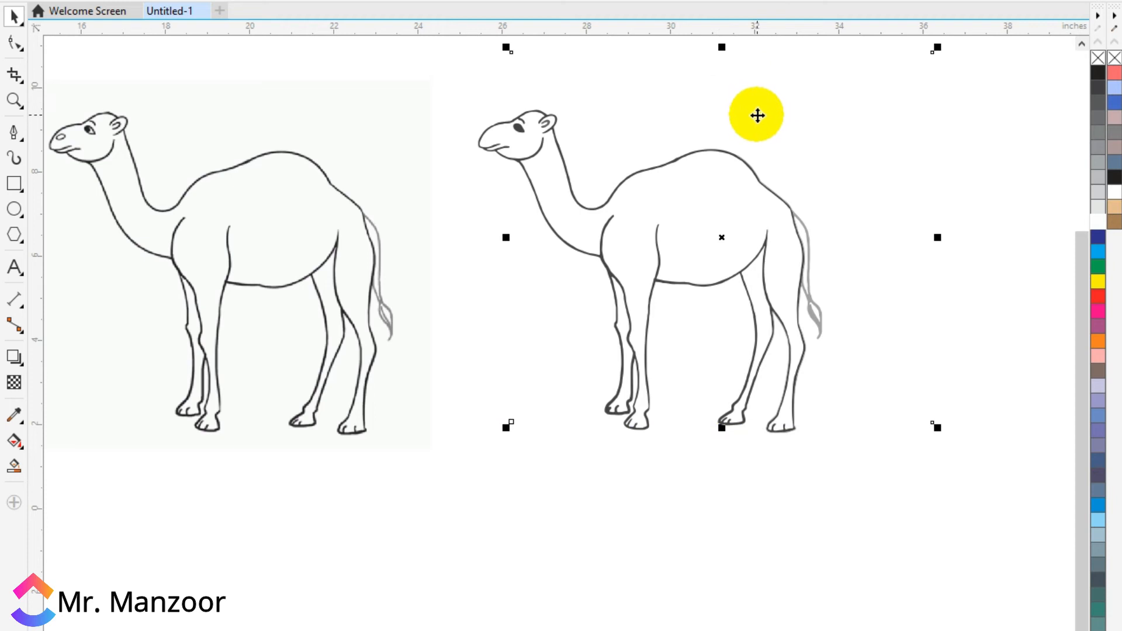
pyautogui.press('Delete')
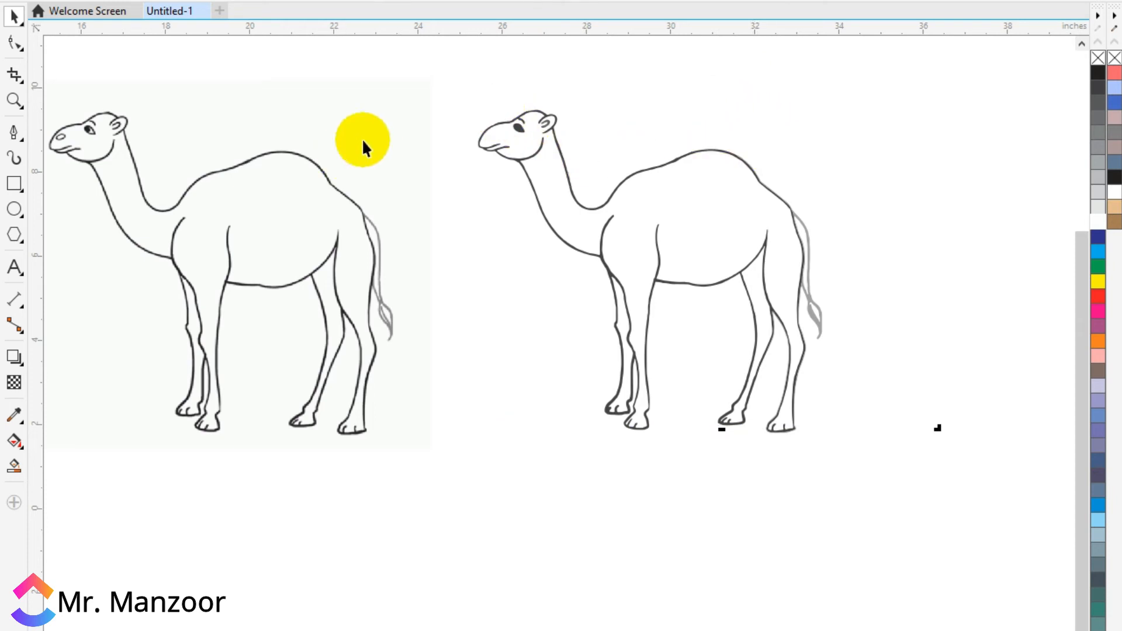
# - Try to shrink the traced camel's dark eye shape from its corner
pyautogui.scroll(6, 543, 135)
pyautogui.click(586, 176)
pyautogui.moveTo(605, 208); pyautogui.dragTo(581, 192)
pyautogui.click(538, 170)
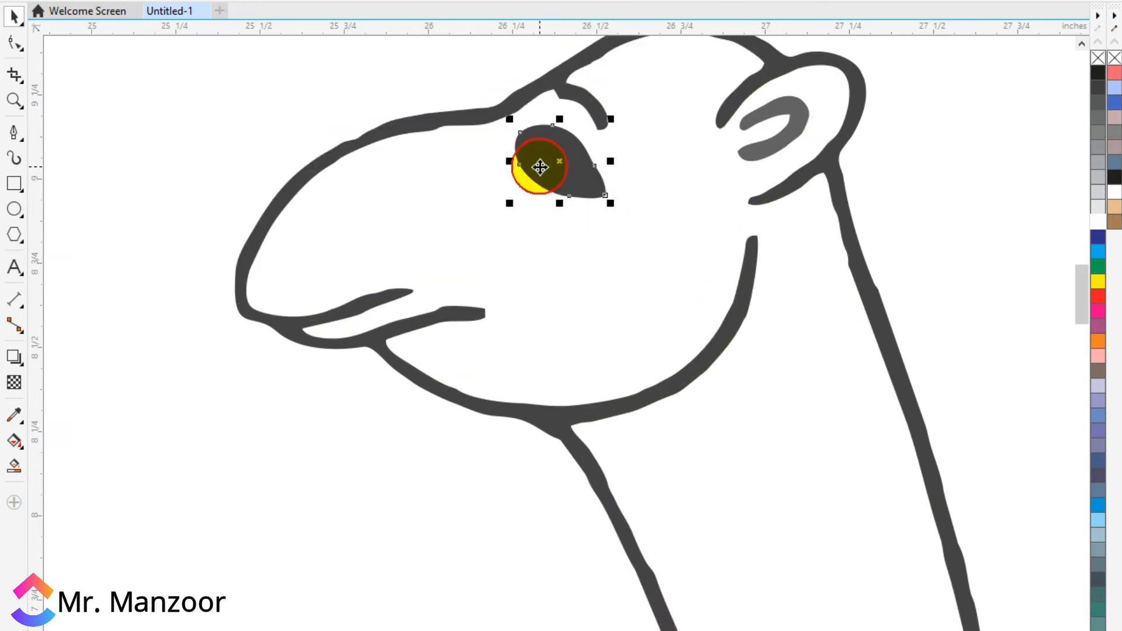
pyautogui.moveTo(509, 116); pyautogui.dragTo(531, 131)
pyautogui.scroll(-2, 607, 169)
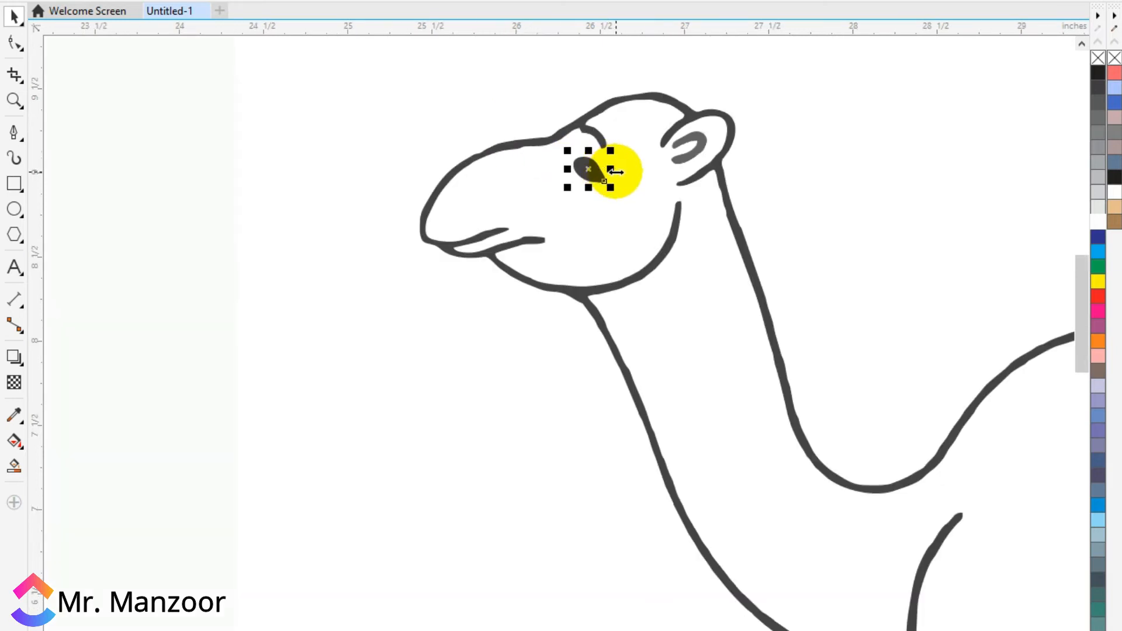
pyautogui.scroll(-1, 615, 171)
pyautogui.hotkey('ctrl', 'z')
pyautogui.scroll(-1, 687, 232)
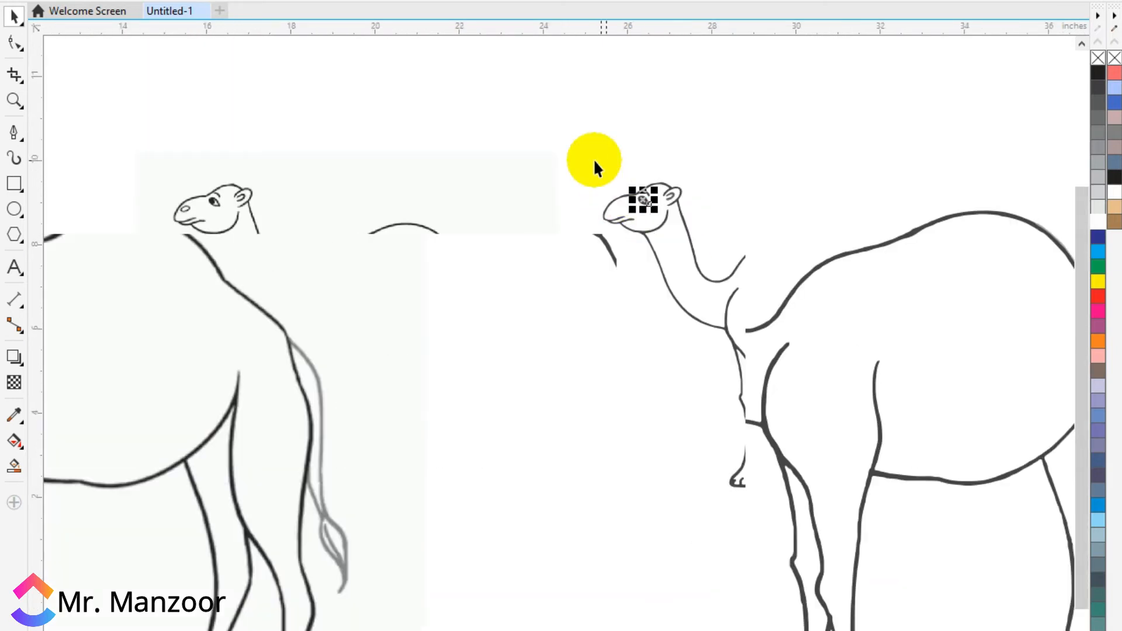
# - Make a smaller copy of the eye shape, keeping it aligned to the original's upper-left corner
pyautogui.scroll(2, 593, 158)
pyautogui.scroll(1, 799, 312)
pyautogui.moveTo(828, 368); pyautogui.dragTo(795, 355)
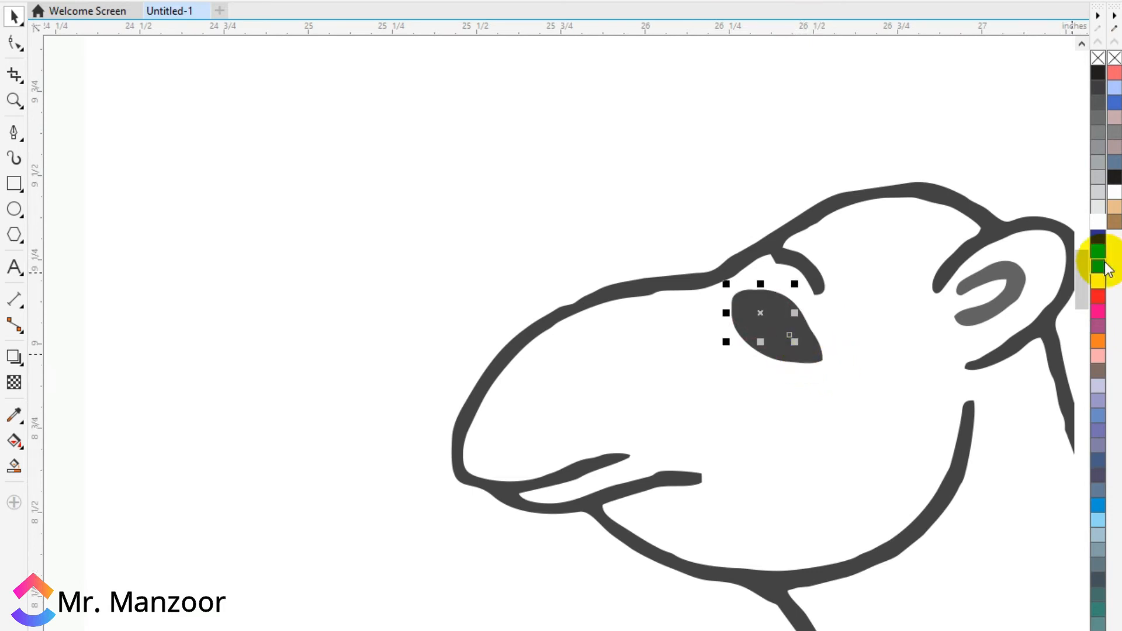
# - Fill the large eye shape white and the smaller inner copy black
pyautogui.click(1098, 206)
pyautogui.click(807, 348)
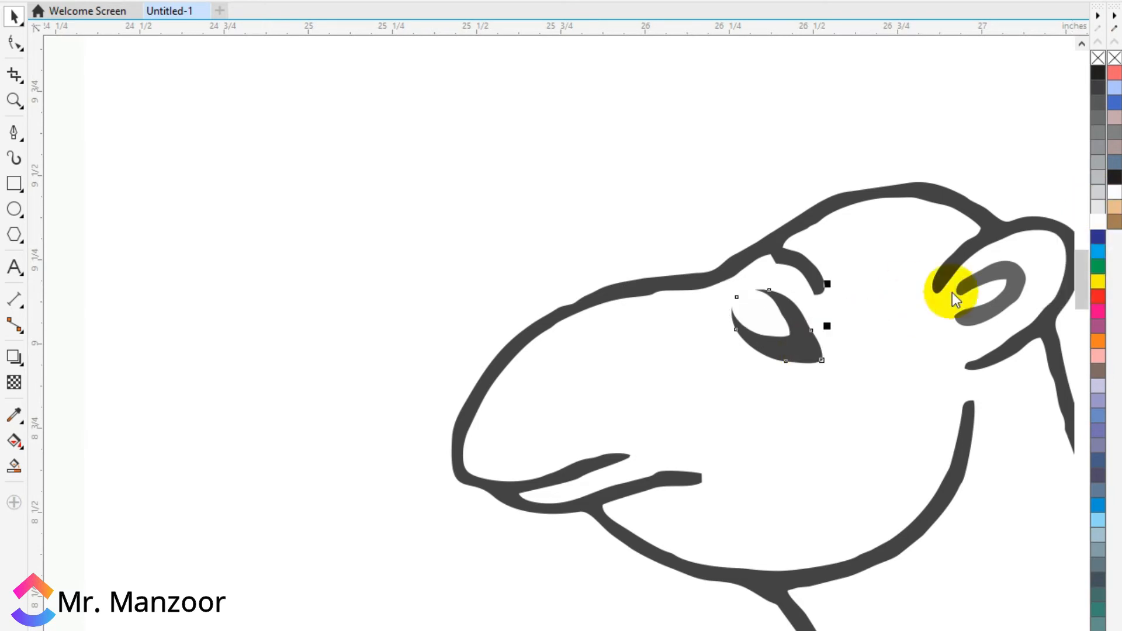
pyautogui.click(1098, 221)
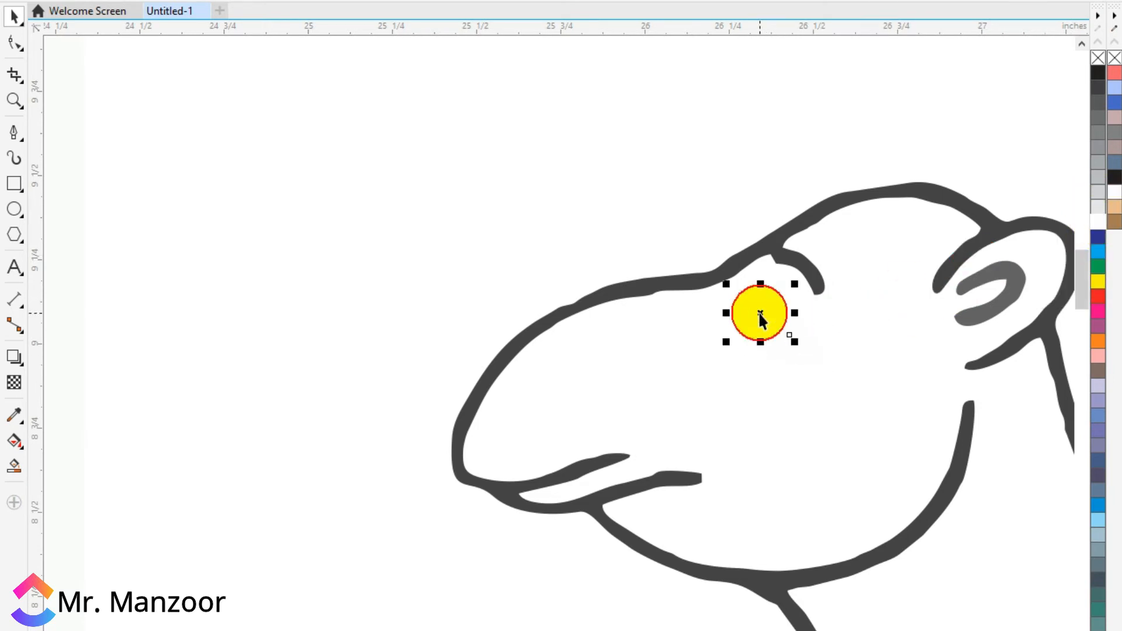
pyautogui.click(759, 320)
pyautogui.click(1099, 86)
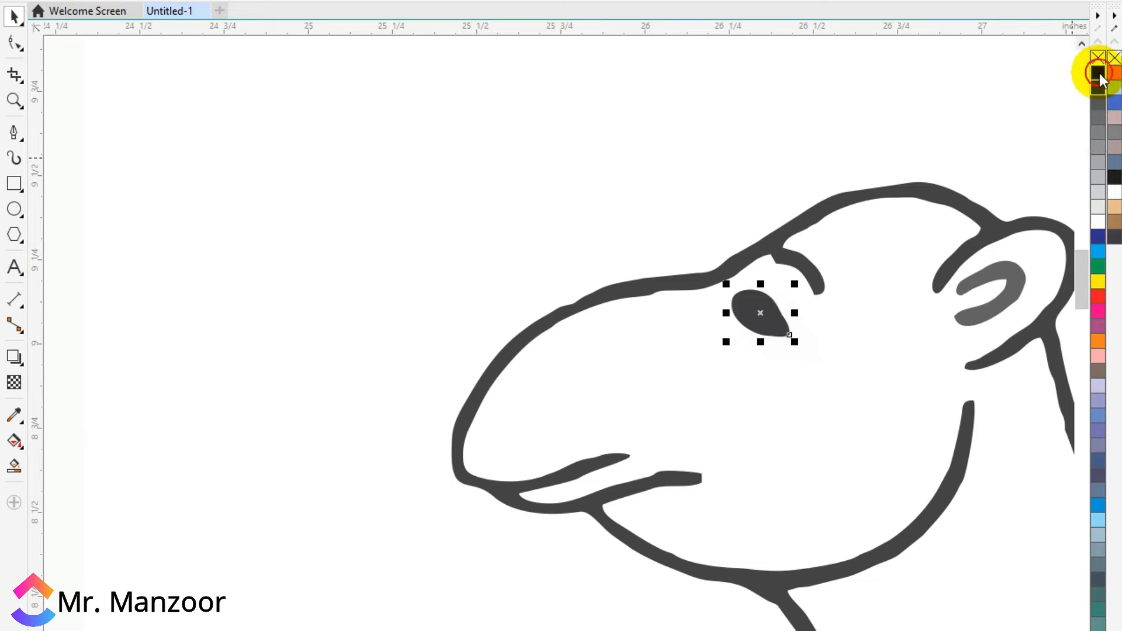
# - Give the white outer eye shape a black outline and increase its outline width
pyautogui.click(785, 361)
pyautogui.rightClick(1098, 72)
pyautogui.scroll(-1, 594, 223)
pyautogui.scroll(-2, 701, 236)
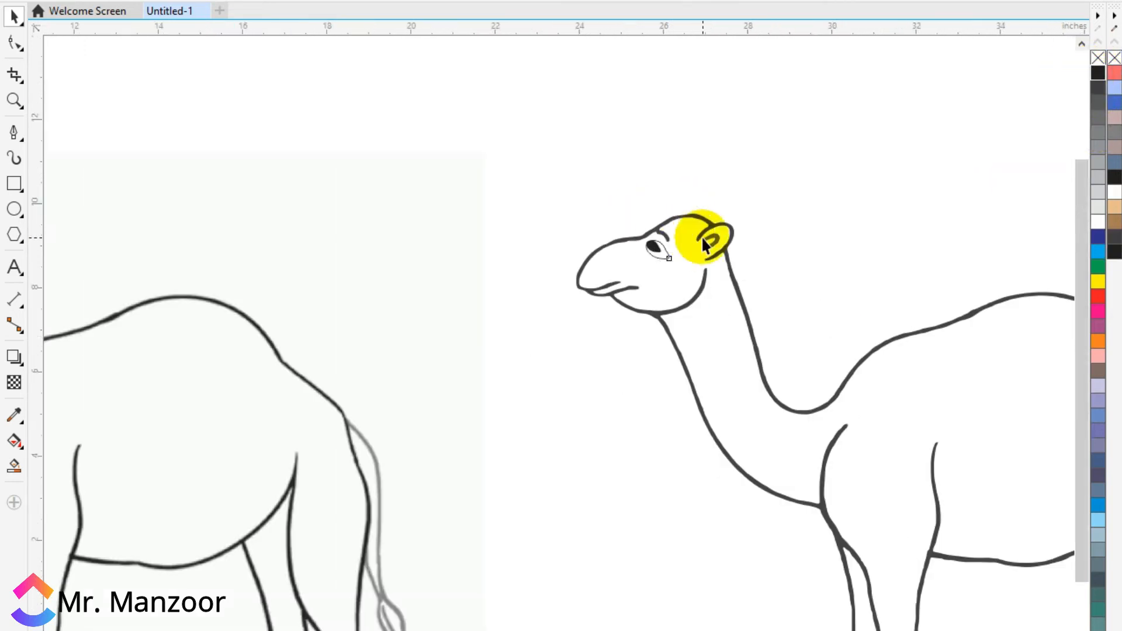
pyautogui.scroll(1, 656, 238)
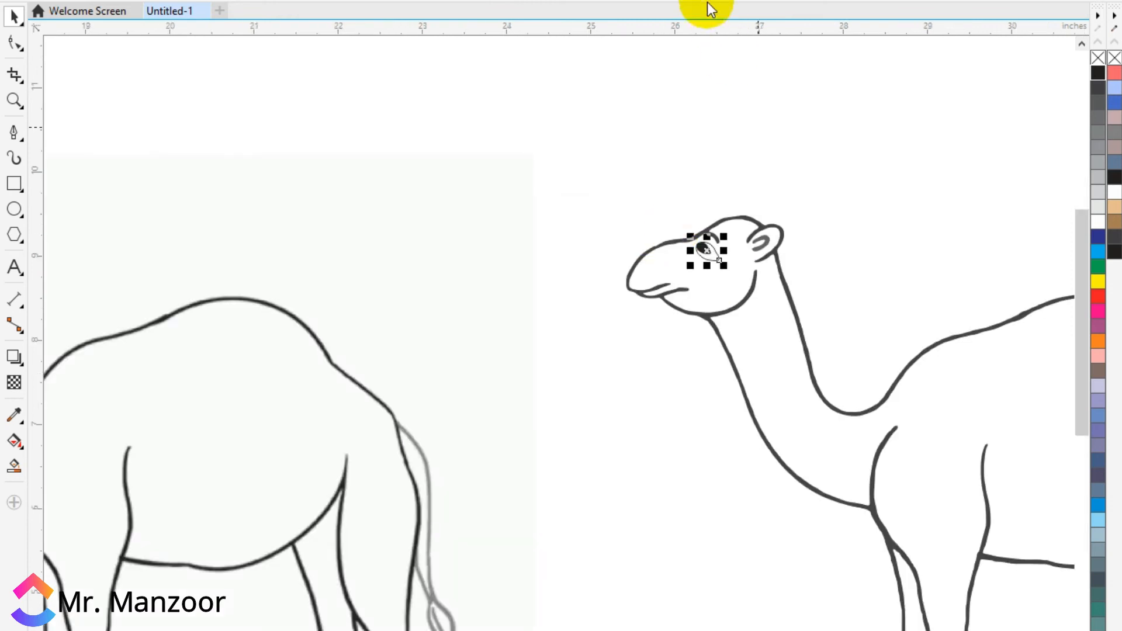
pyautogui.click(558, 2)
pyautogui.click(528, 71)
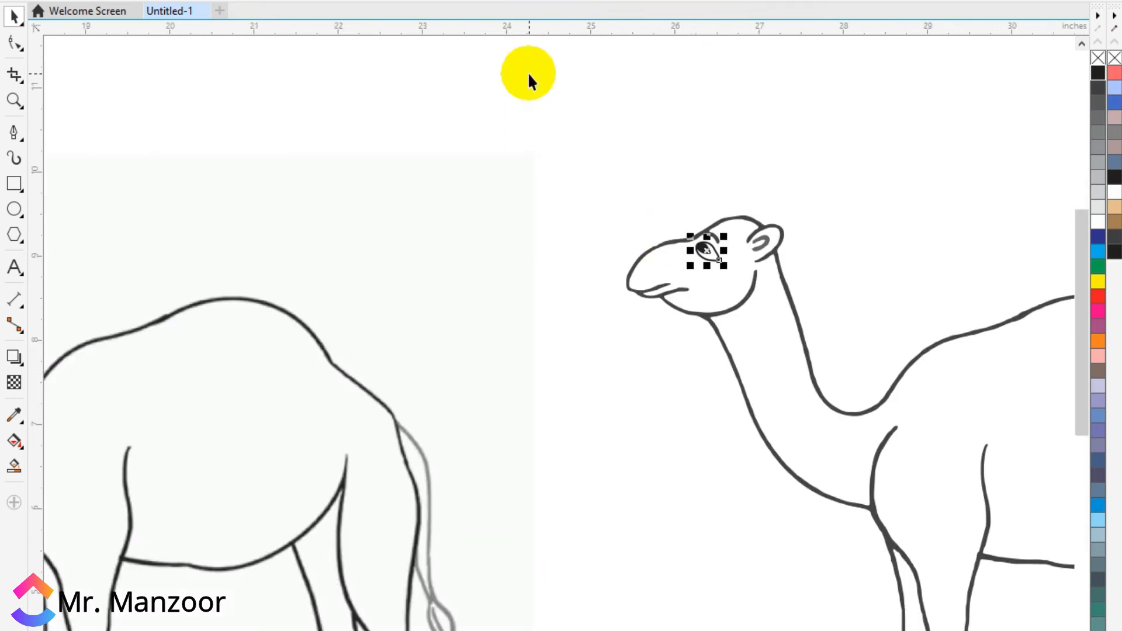
pyautogui.click(561, 4)
pyautogui.click(546, 88)
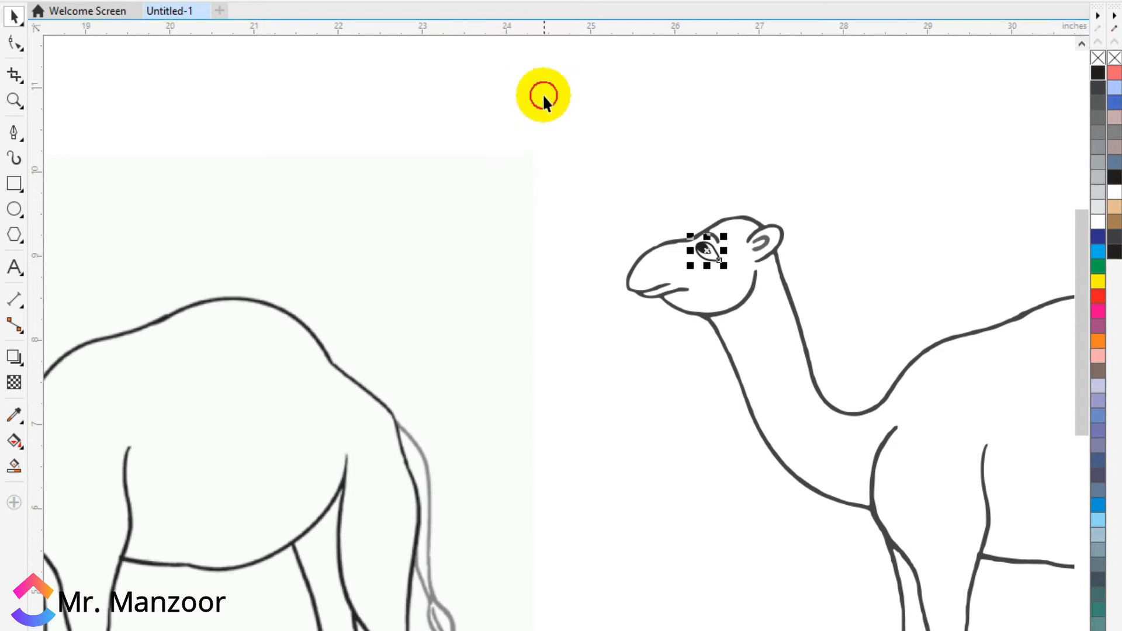
# - Draw a flat ellipse about 1/4 inch wide over the nostril on the original camel bitmap
pyautogui.click(461, 163)
pyautogui.click(756, 273)
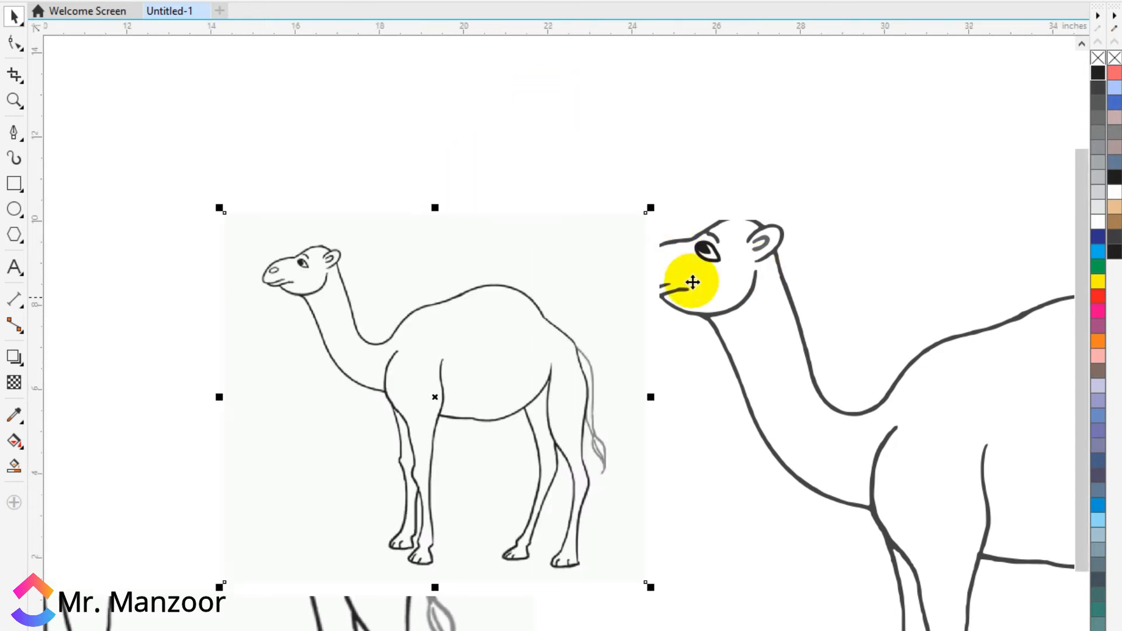
pyautogui.click(187, 270)
pyautogui.click(14, 132)
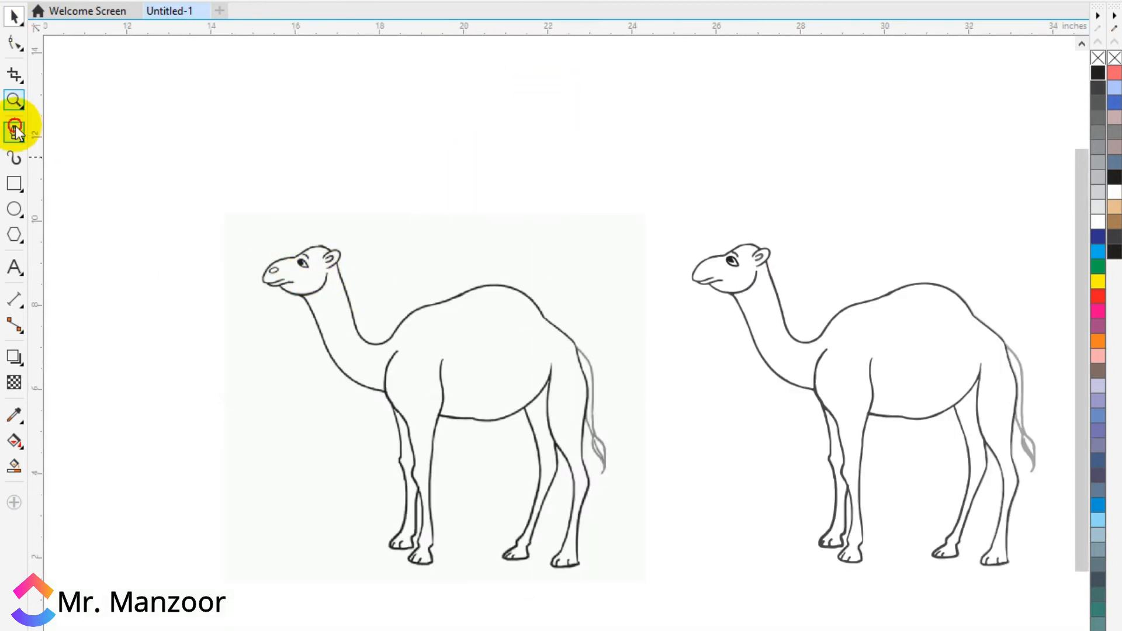
pyautogui.scroll(8, 273, 272)
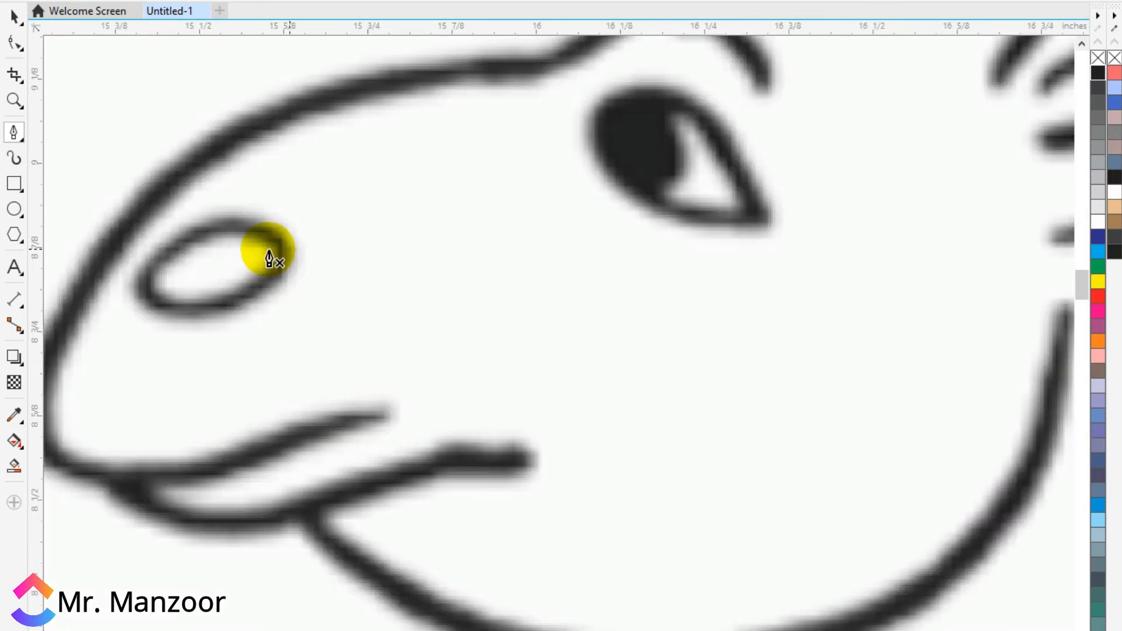
pyautogui.click(14, 209)
pyautogui.moveTo(146, 255); pyautogui.dragTo(311, 193)
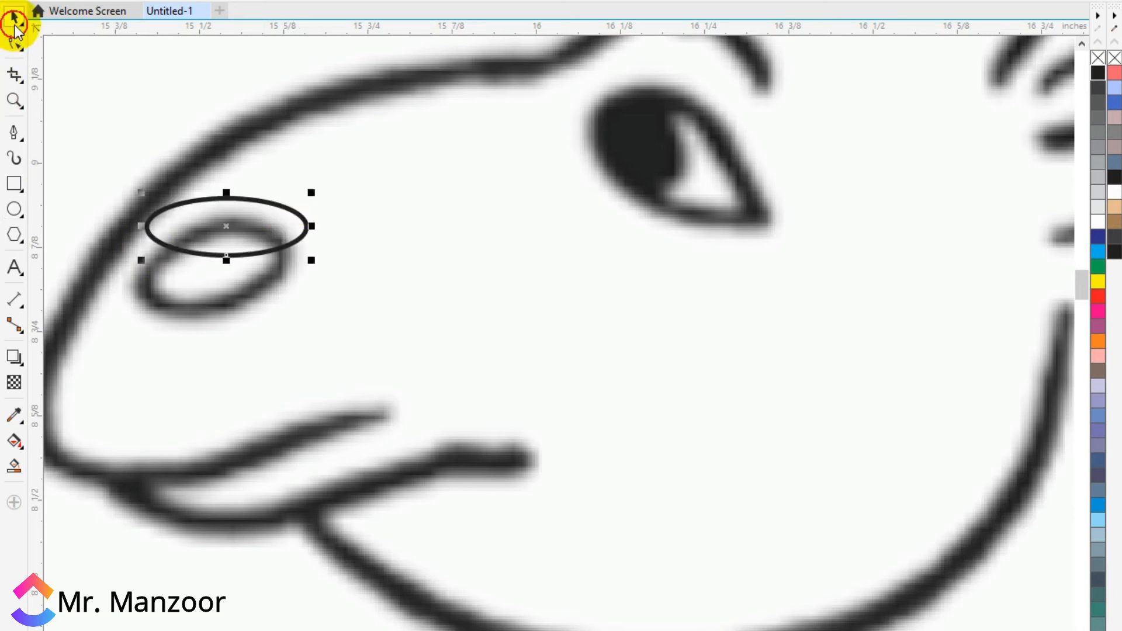
# - Rotate the nostril ellipse counterclockwise to match the nostril's slant and move it down onto the bitmap's nostril
pyautogui.click(298, 270)
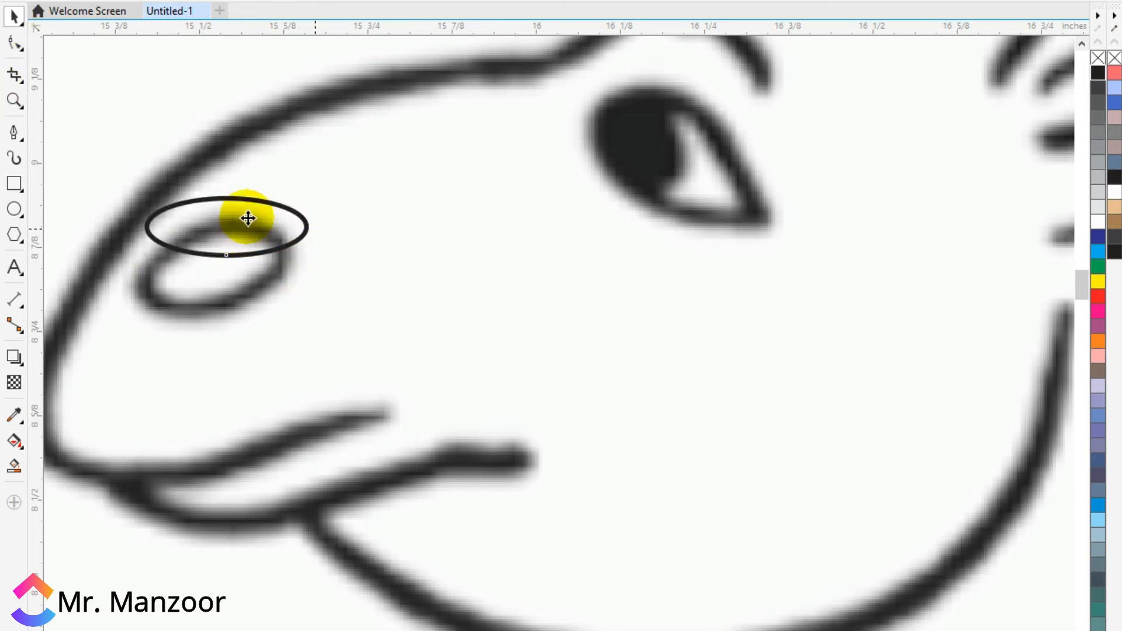
pyautogui.scroll(-2, 333, 268)
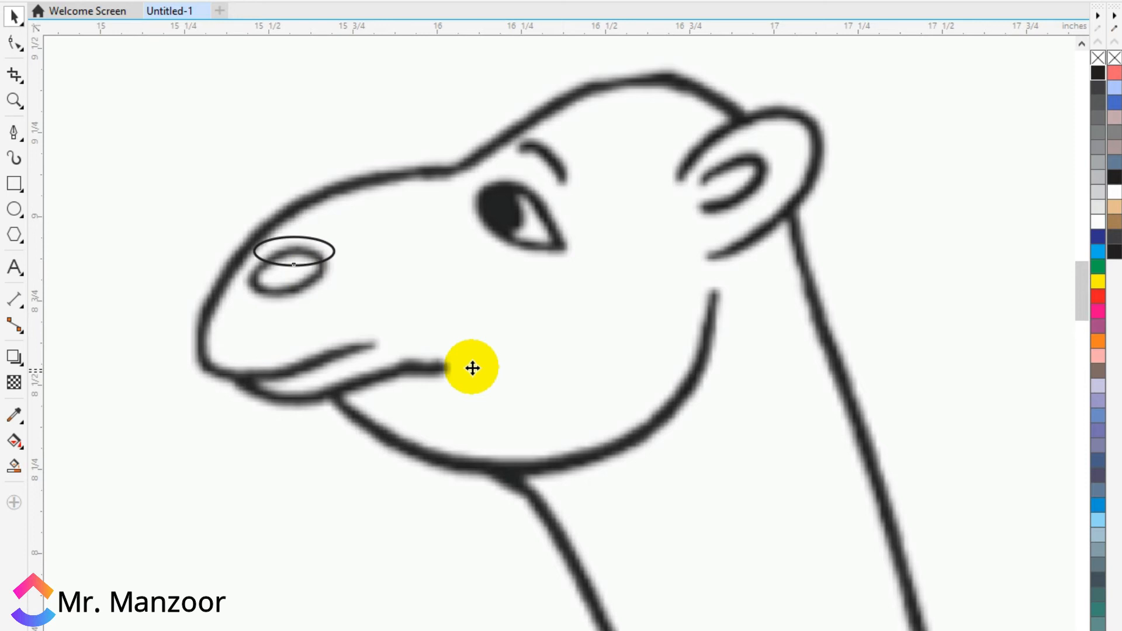
pyautogui.scroll(-4, 472, 368)
pyautogui.scroll(4, 510, 350)
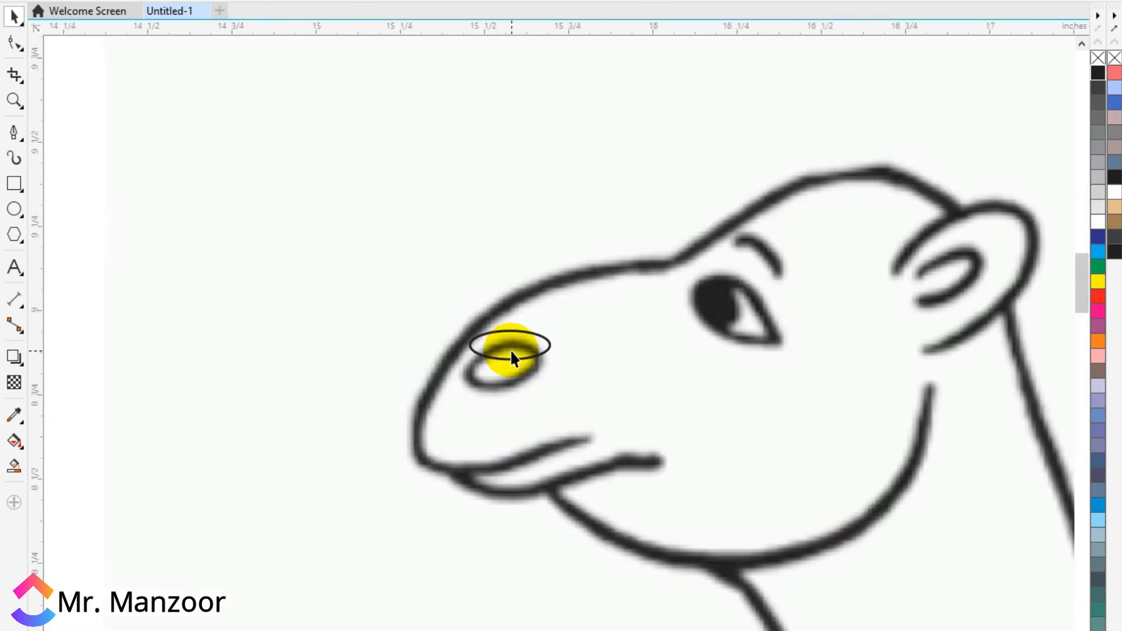
pyautogui.scroll(4, 510, 349)
pyautogui.click(548, 274)
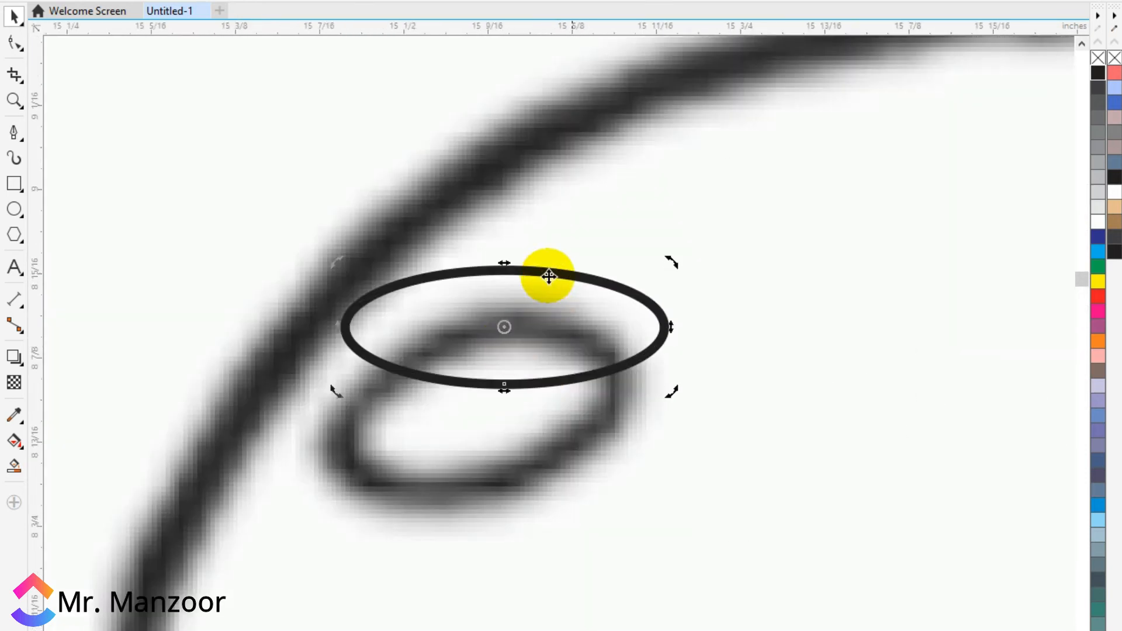
pyautogui.moveTo(669, 252); pyautogui.dragTo(625, 193)
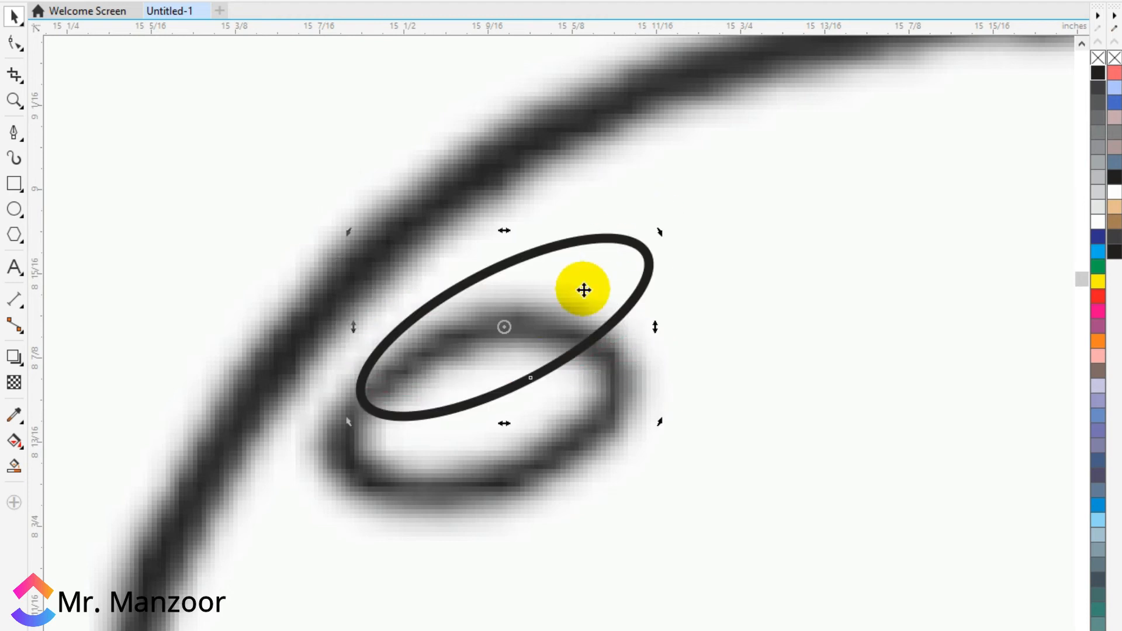
pyautogui.moveTo(537, 330); pyautogui.dragTo(528, 440)
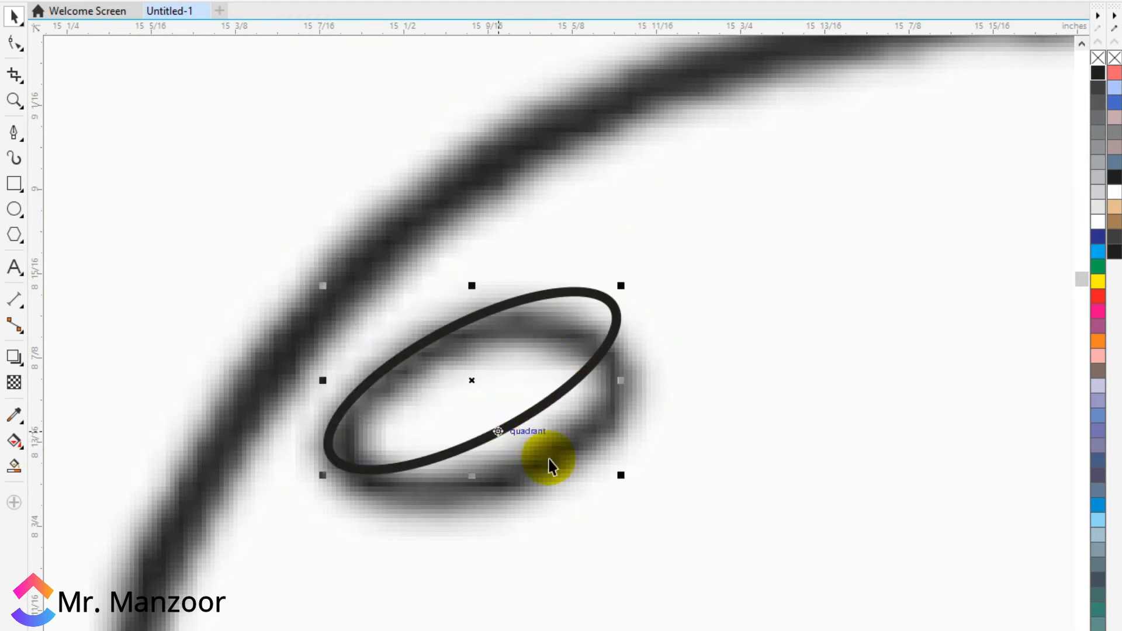
# - Try to resize the slanted ellipse so it matches the nostril outline on the bitmap
pyautogui.moveTo(620, 478); pyautogui.dragTo(672, 506)
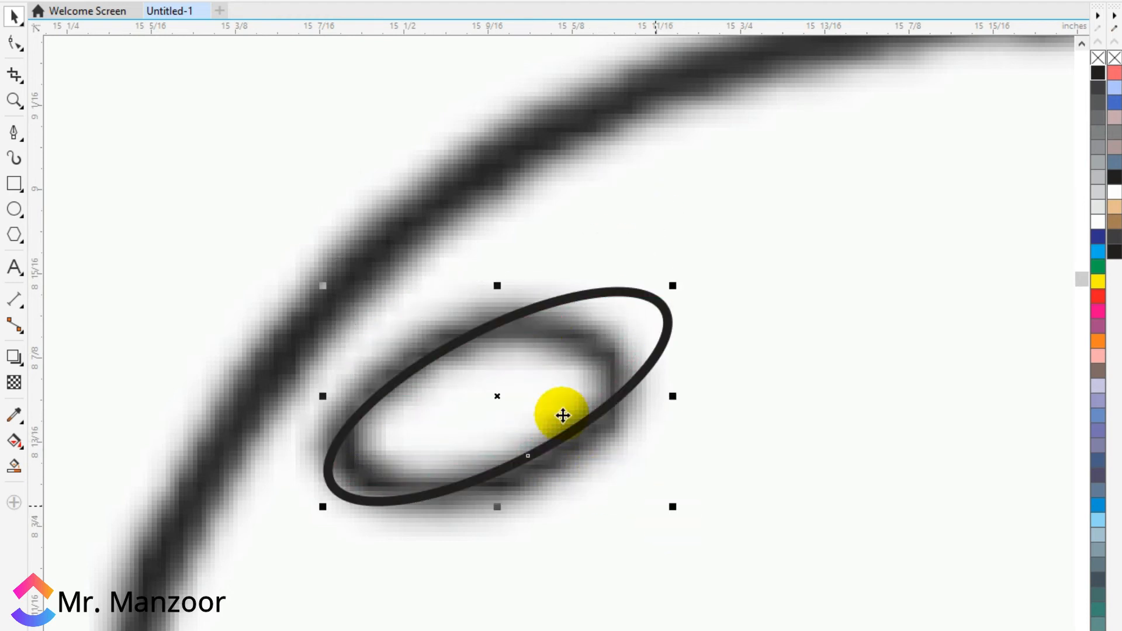
pyautogui.moveTo(673, 284); pyautogui.dragTo(608, 326)
pyautogui.moveTo(466, 326); pyautogui.dragTo(450, 292)
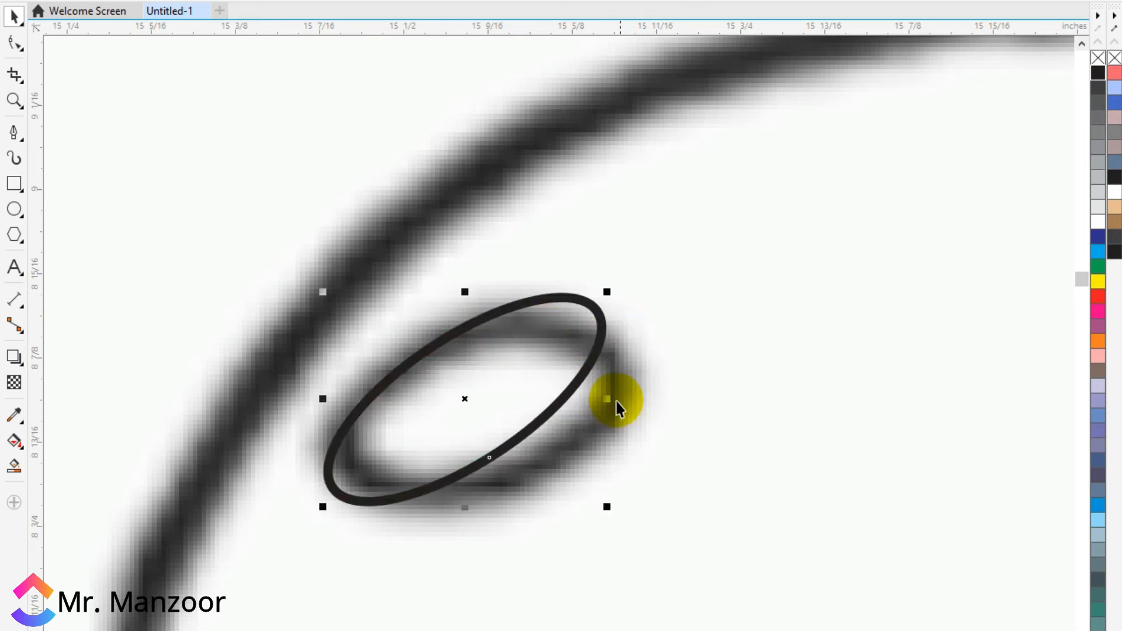
pyautogui.moveTo(614, 399); pyautogui.dragTo(660, 433)
pyautogui.moveTo(672, 292); pyautogui.dragTo(559, 360)
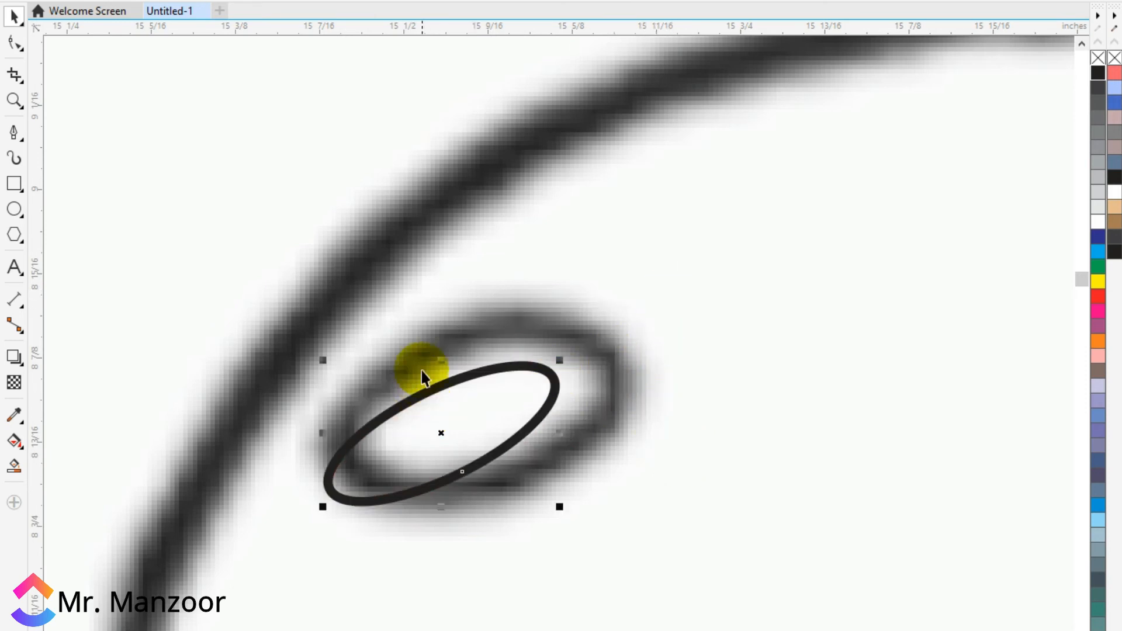
pyautogui.moveTo(441, 359); pyautogui.dragTo(435, 310)
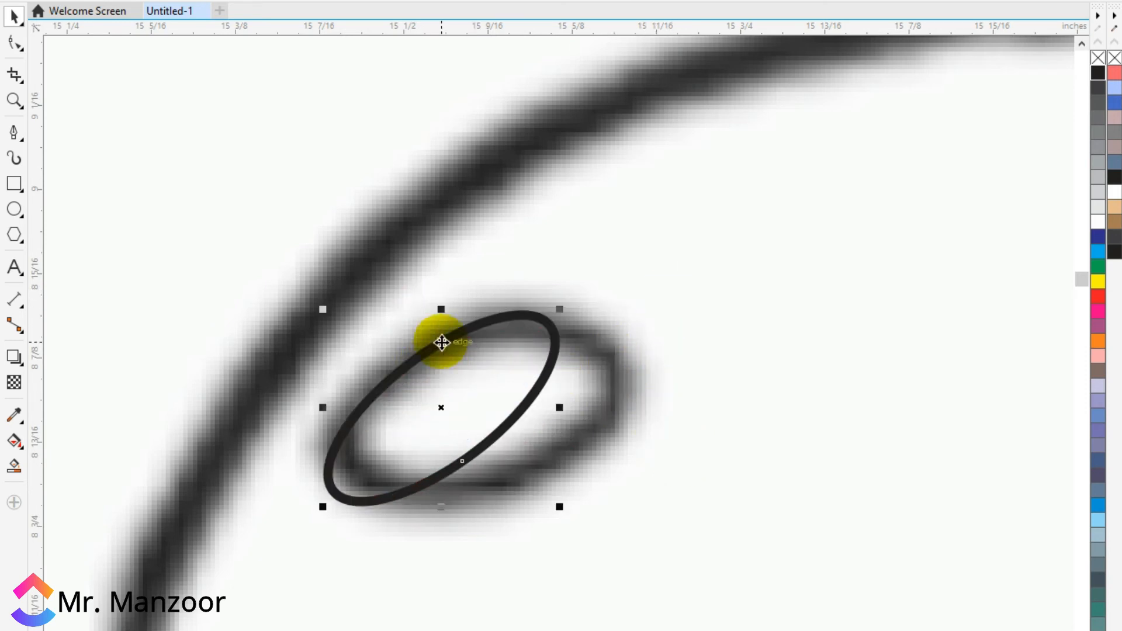
pyautogui.moveTo(445, 507); pyautogui.dragTo(431, 484)
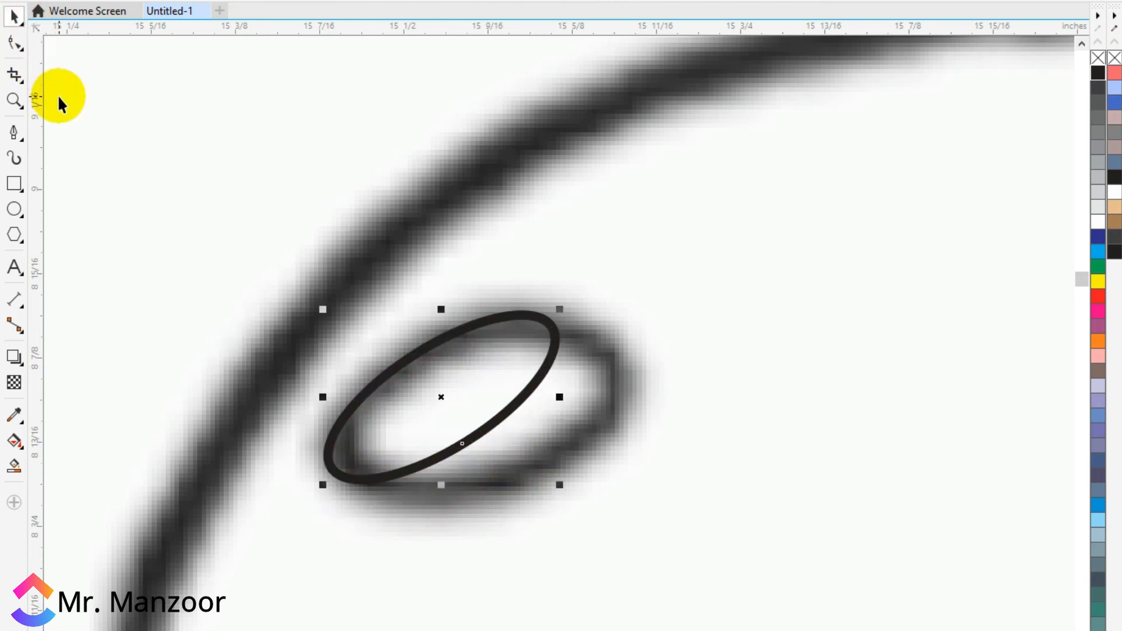
# - Delete the ill-fitting nostril ellipse and draw a fuller one about 7/32 inch wide over the bitmap's nostril
pyautogui.press('Delete')
pyautogui.click(14, 209)
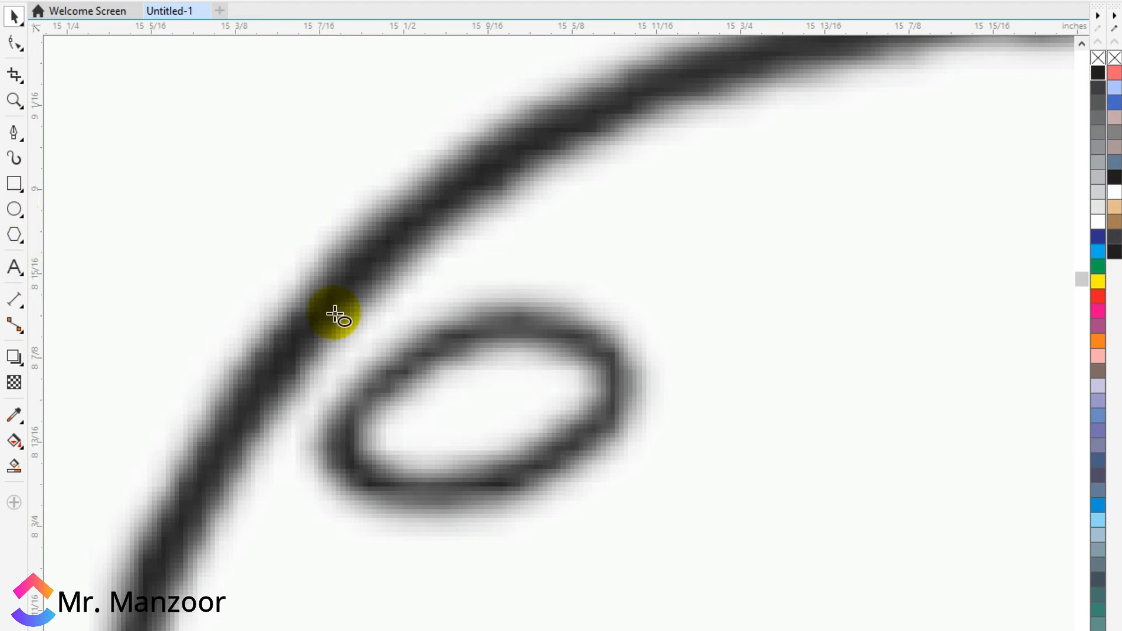
pyautogui.moveTo(320, 351); pyautogui.dragTo(611, 536)
pyautogui.click(14, 17)
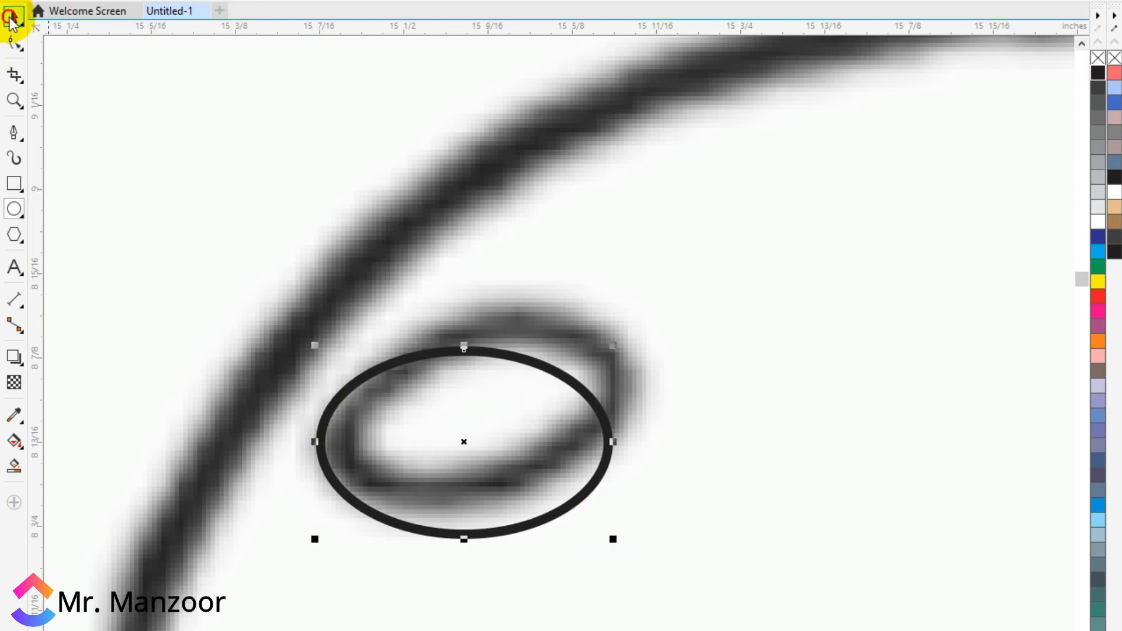
# - Rotate the new ellipse counterclockwise to the nostril's slant and move it up over the bitmap's nostril
pyautogui.click(481, 446)
pyautogui.moveTo(607, 331); pyautogui.dragTo(572, 286)
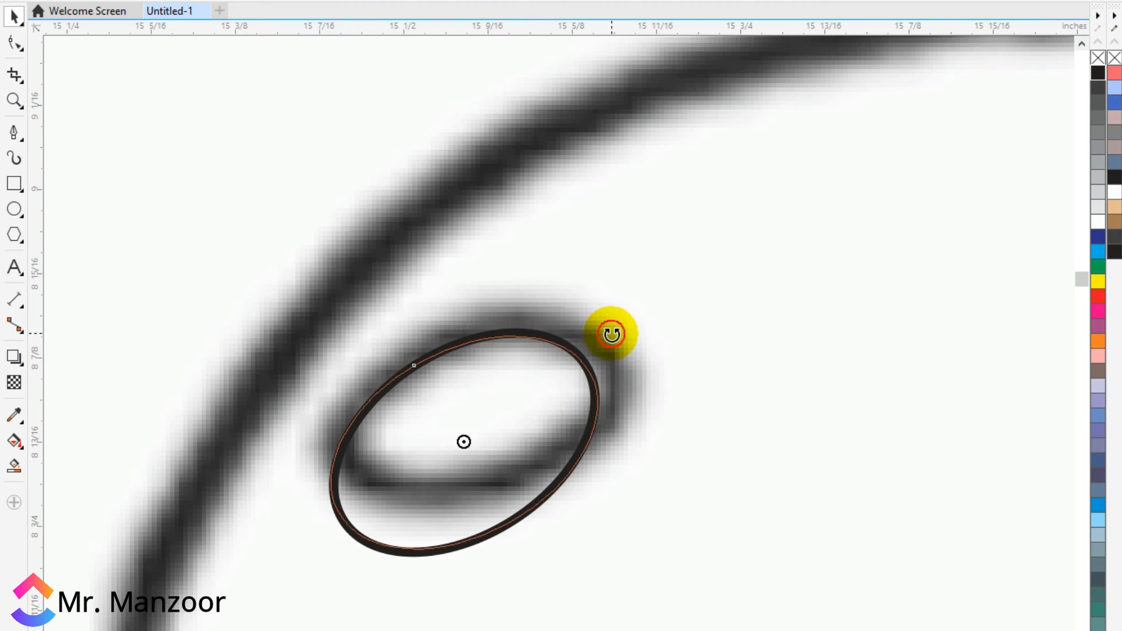
pyautogui.moveTo(529, 419); pyautogui.dragTo(572, 376)
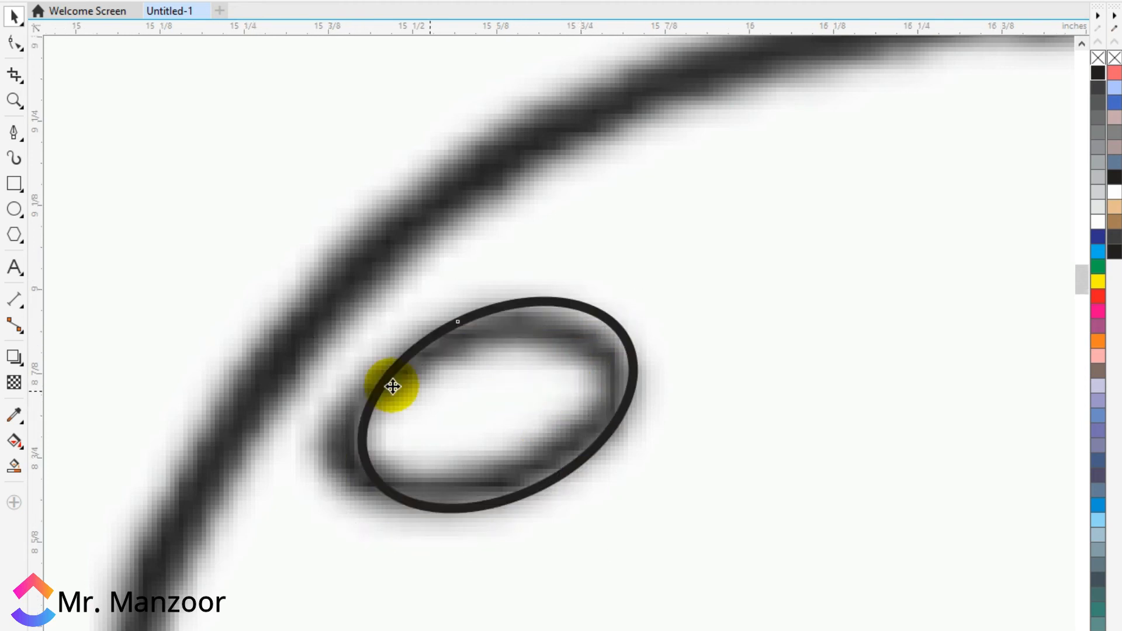
# - Move the nostril ellipse from the bitmap onto the traced camel's snout and set its outline width to 2.0 pt
pyautogui.scroll(-5, 393, 383)
pyautogui.press('Escape')
pyautogui.scroll(-3, 296, 376)
pyautogui.click(343, 379)
pyautogui.moveTo(339, 381); pyautogui.dragTo(771, 386)
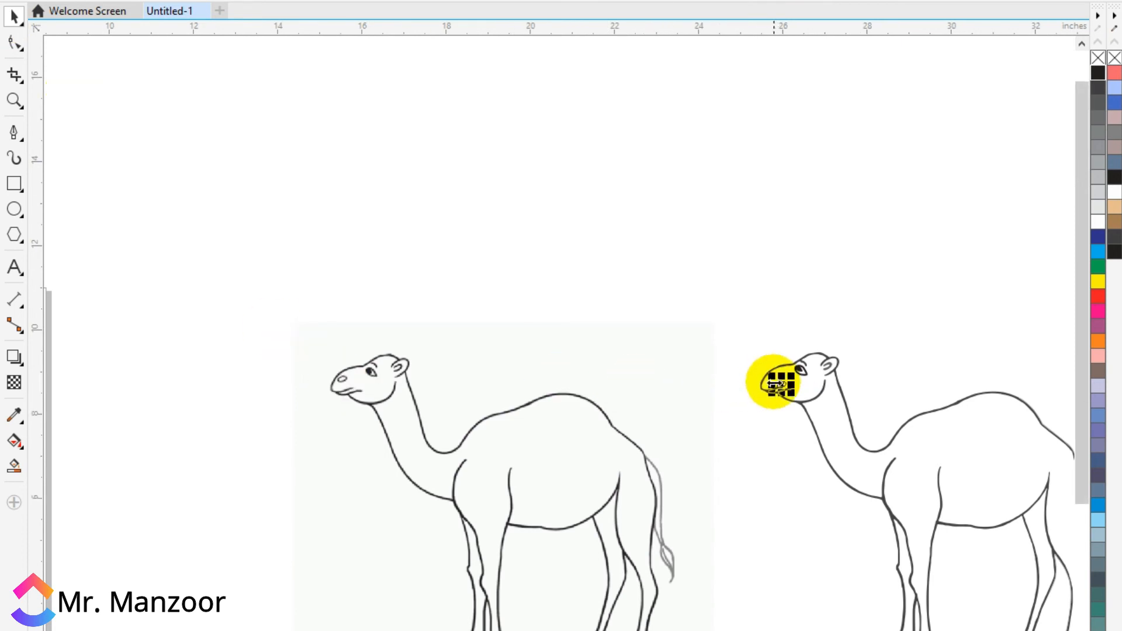
pyautogui.scroll(2, 778, 383)
pyautogui.scroll(2, 791, 370)
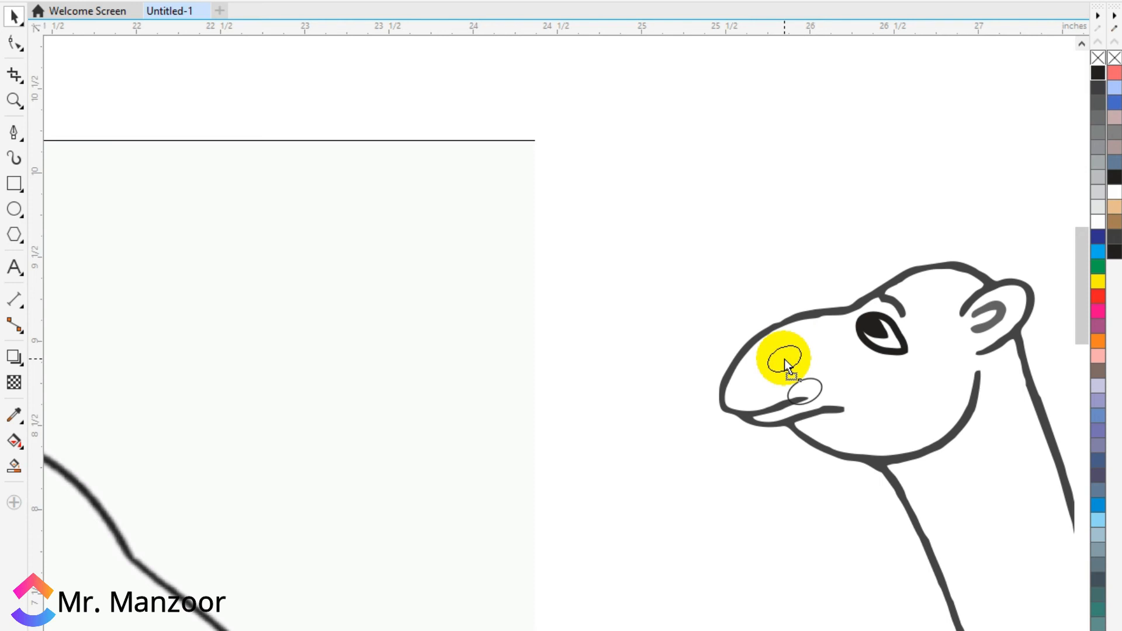
pyautogui.moveTo(784, 359); pyautogui.dragTo(784, 359)
pyautogui.scroll(-4, 612, 348)
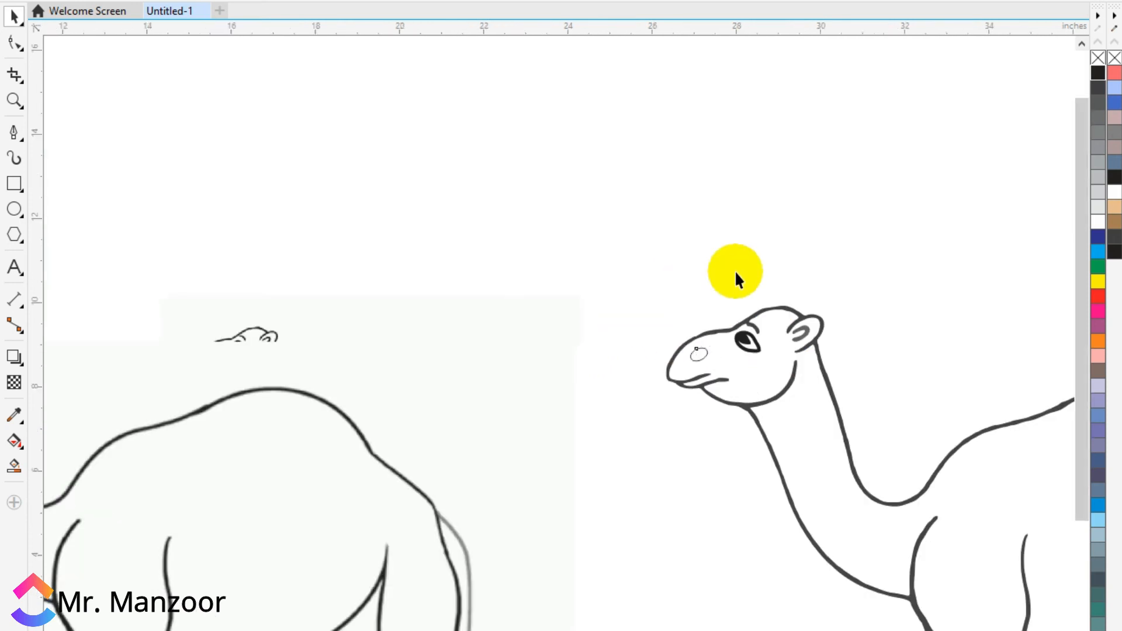
pyautogui.click(746, 1)
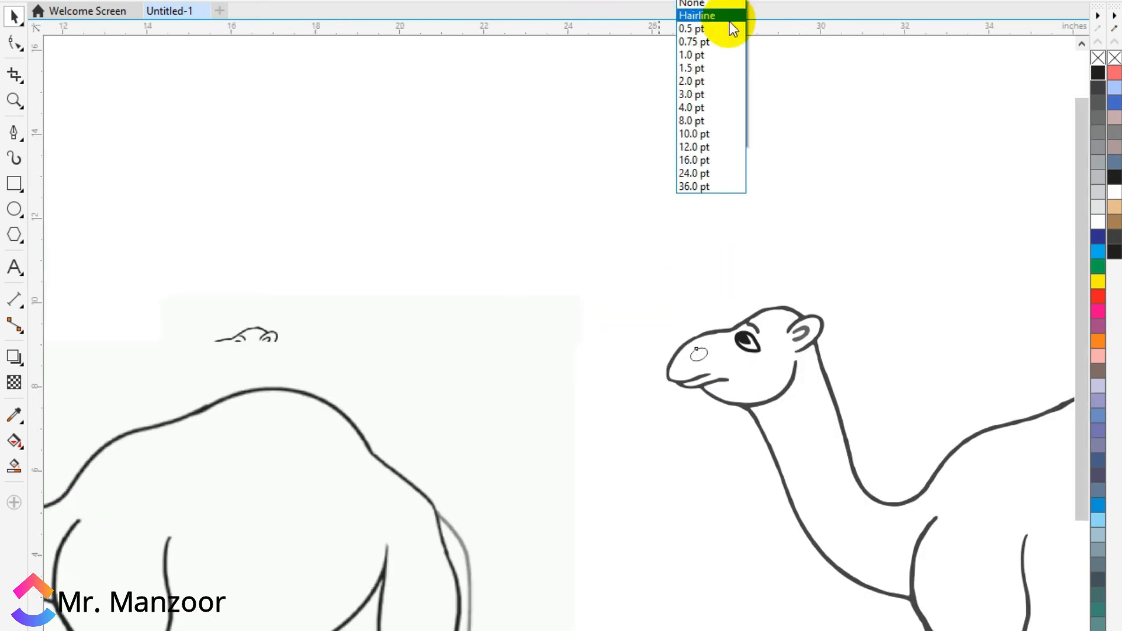
pyautogui.click(714, 84)
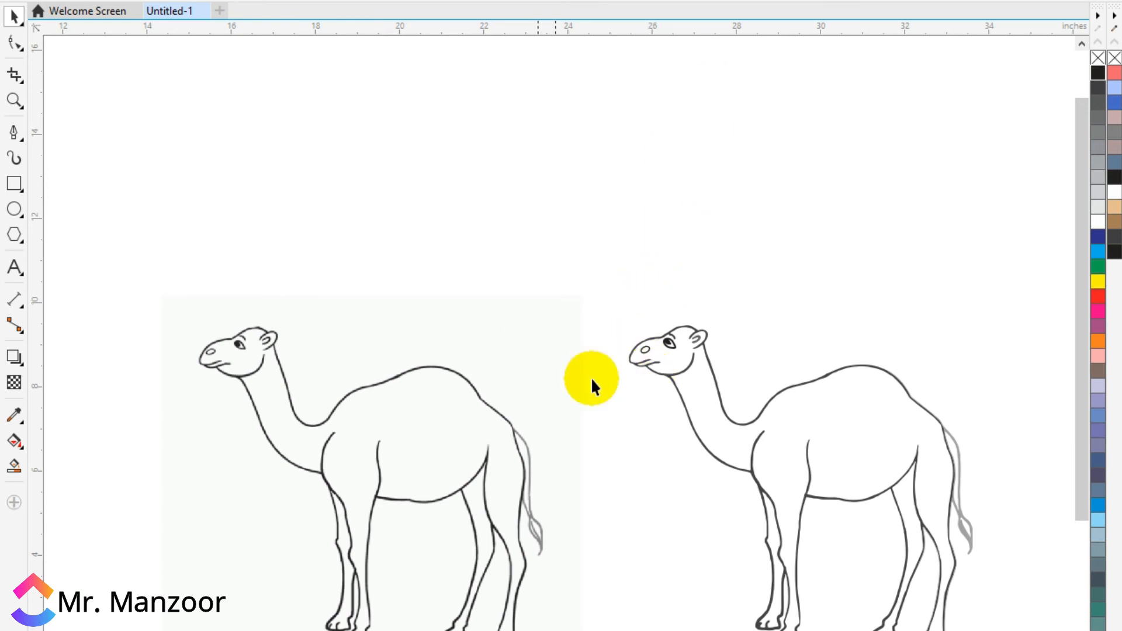
# - Fill the traced camel's body, far front leg and far hind leg with light tan
pyautogui.click(885, 463)
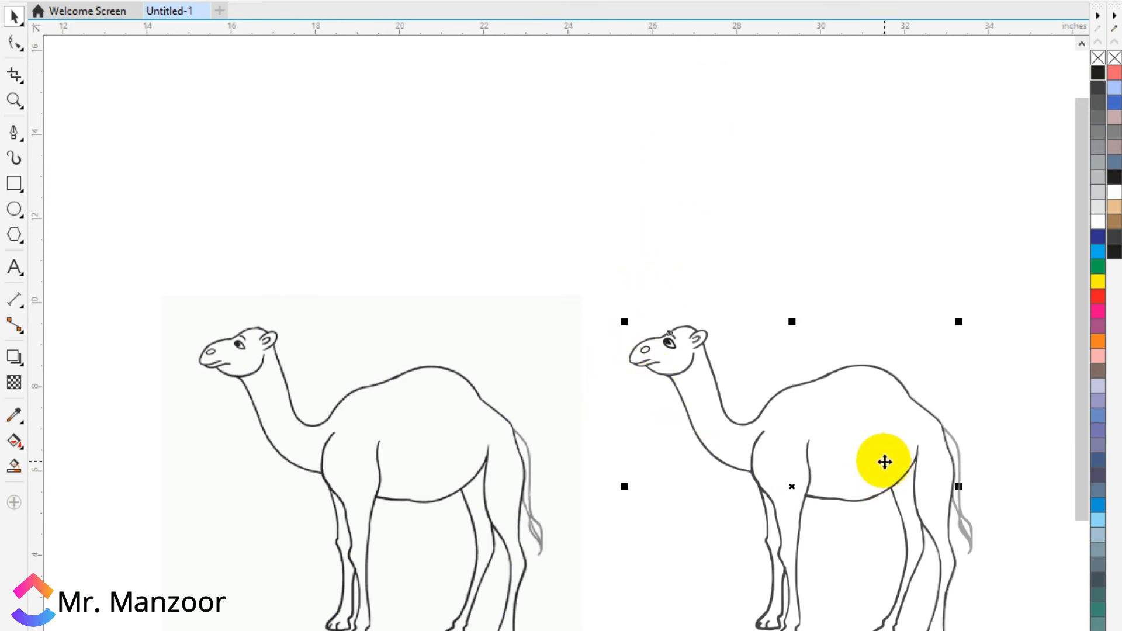
pyautogui.click(1110, 208)
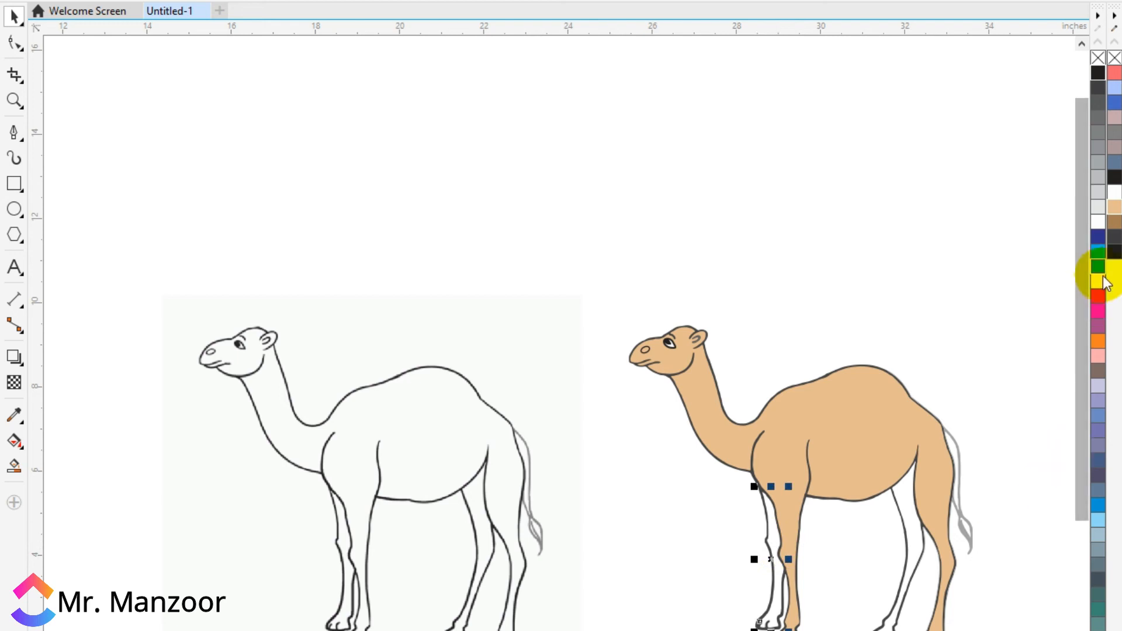
pyautogui.click(1112, 207)
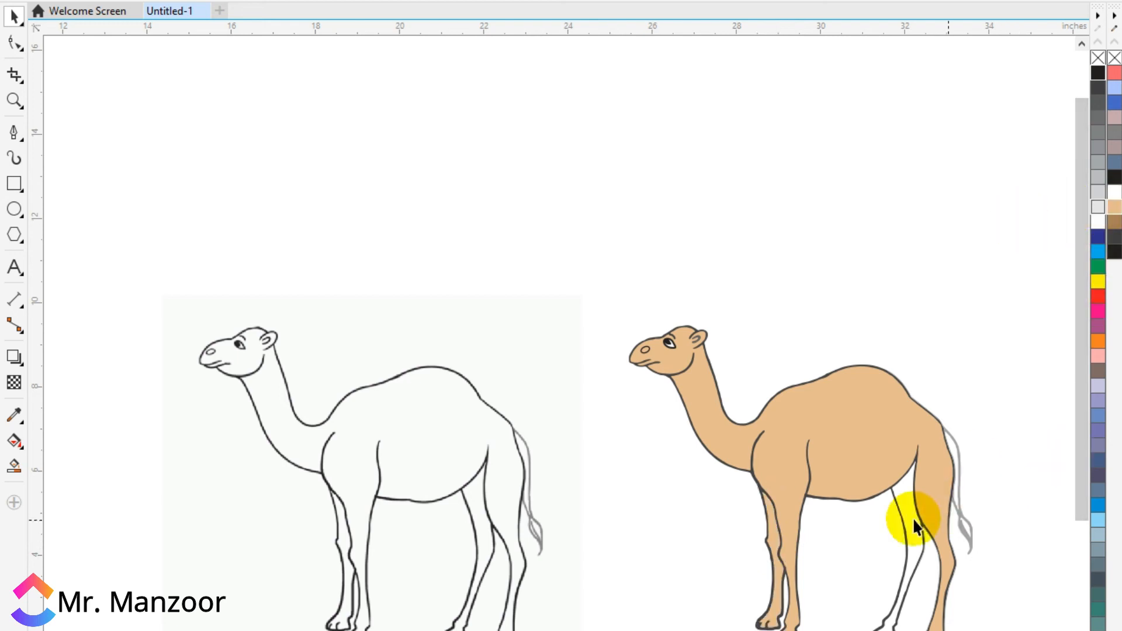
pyautogui.click(1113, 208)
# - Fill the upper section of the tail with the same light tan as the body
pyautogui.click(952, 445)
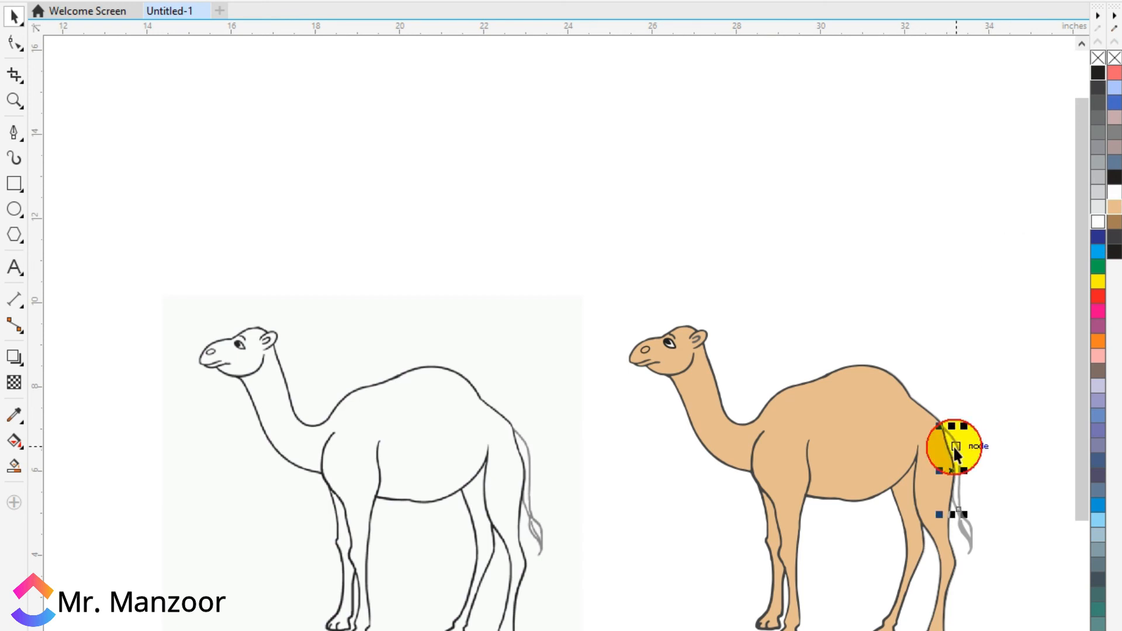
pyautogui.click(1098, 192)
pyautogui.click(1022, 264)
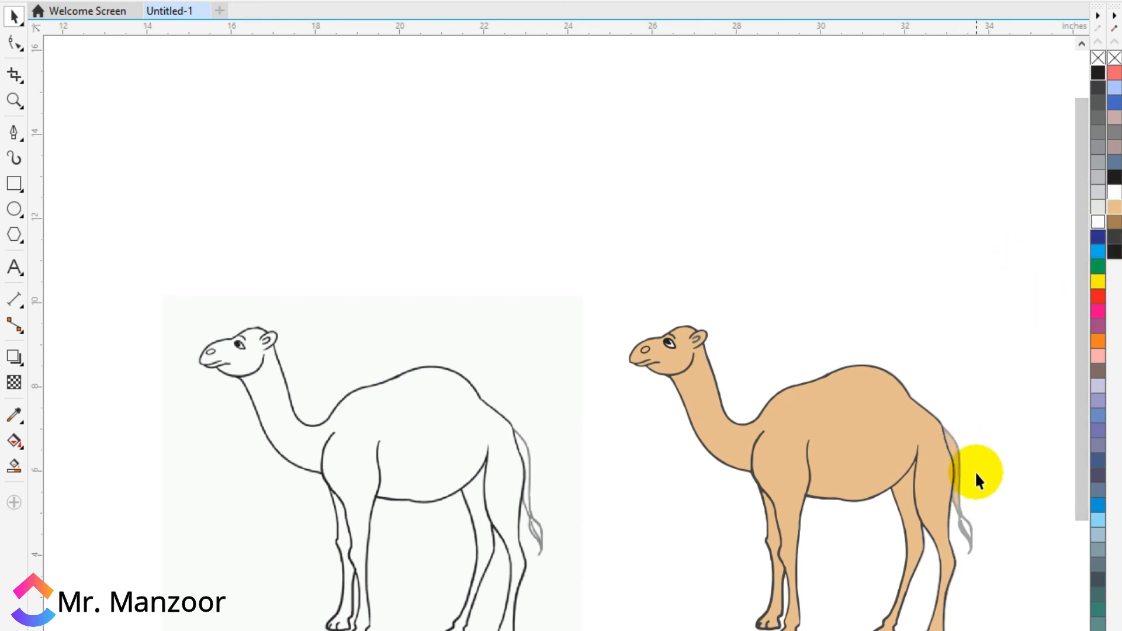
pyautogui.click(956, 444)
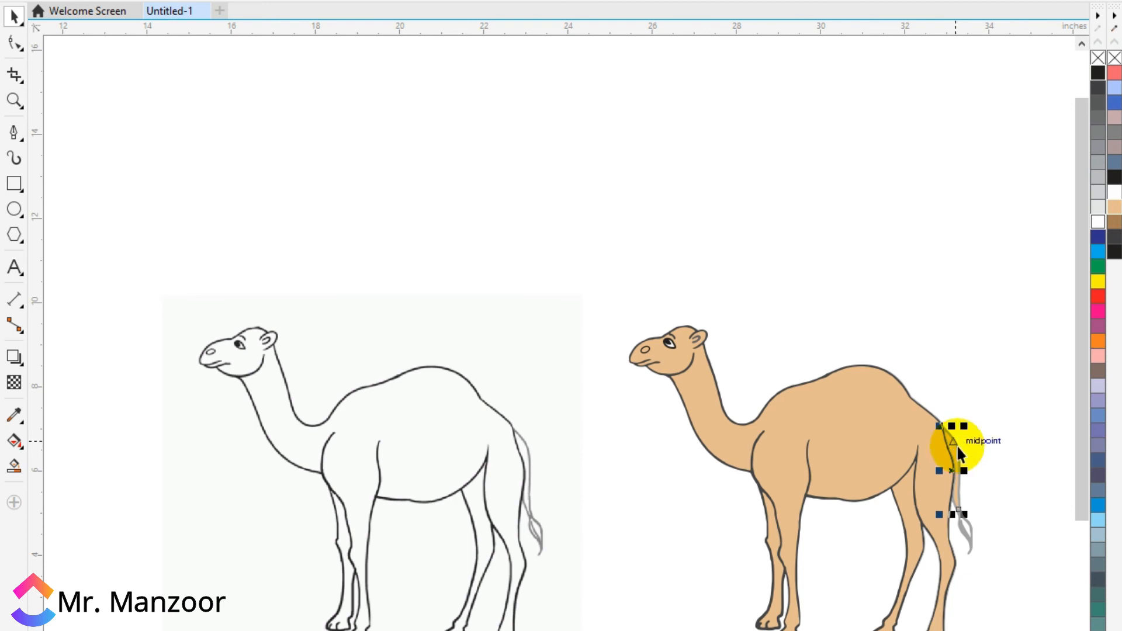
pyautogui.click(1098, 100)
pyautogui.click(1116, 196)
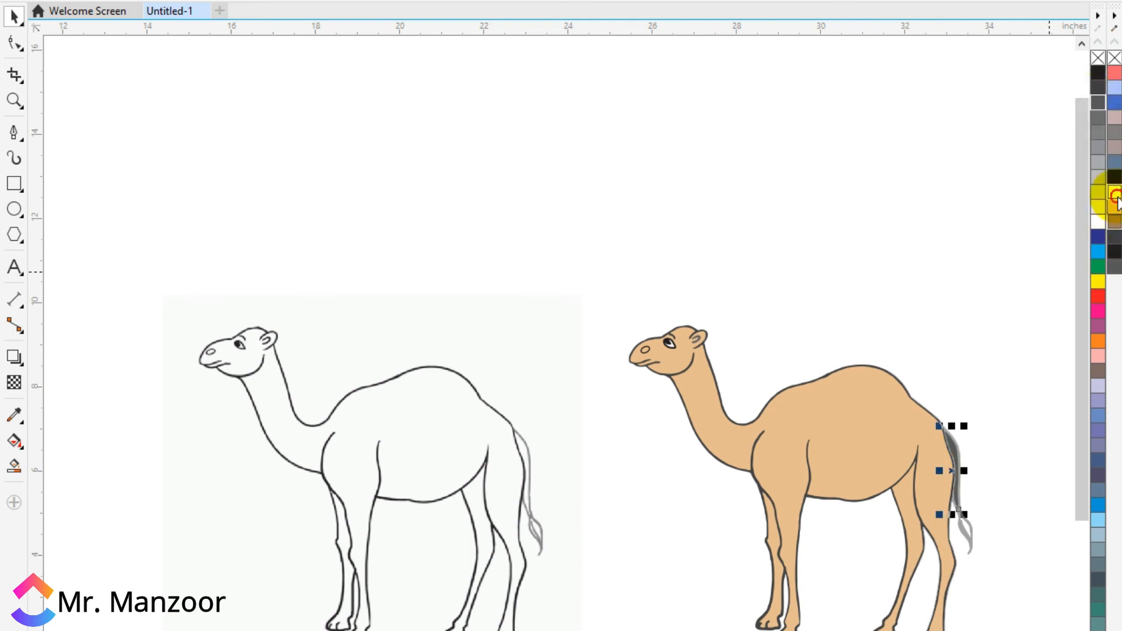
pyautogui.click(1003, 462)
# - Recolor the grey tail outline black and fill the inside of the tail tuft with brown
pyautogui.scroll(2, 1003, 462)
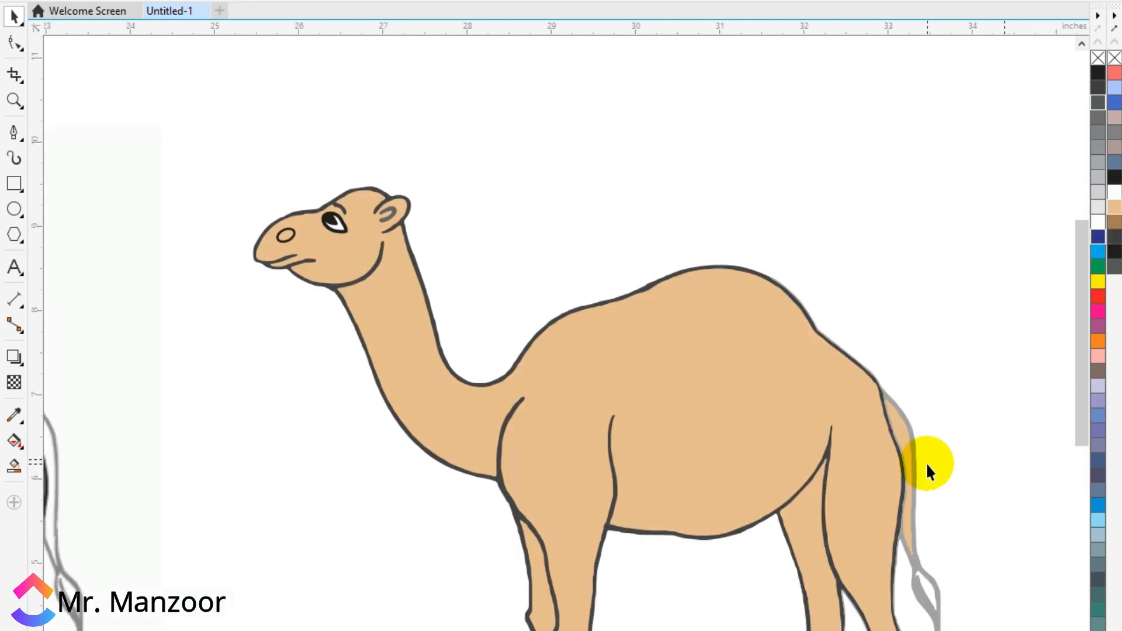
pyautogui.click(915, 445)
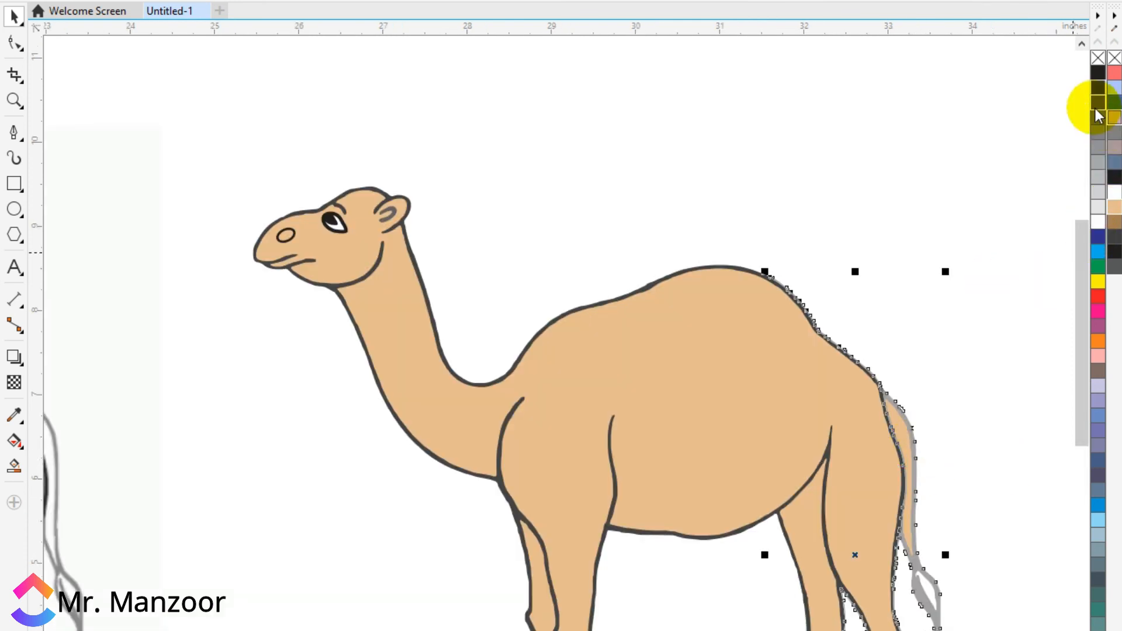
pyautogui.click(1097, 83)
pyautogui.click(1010, 407)
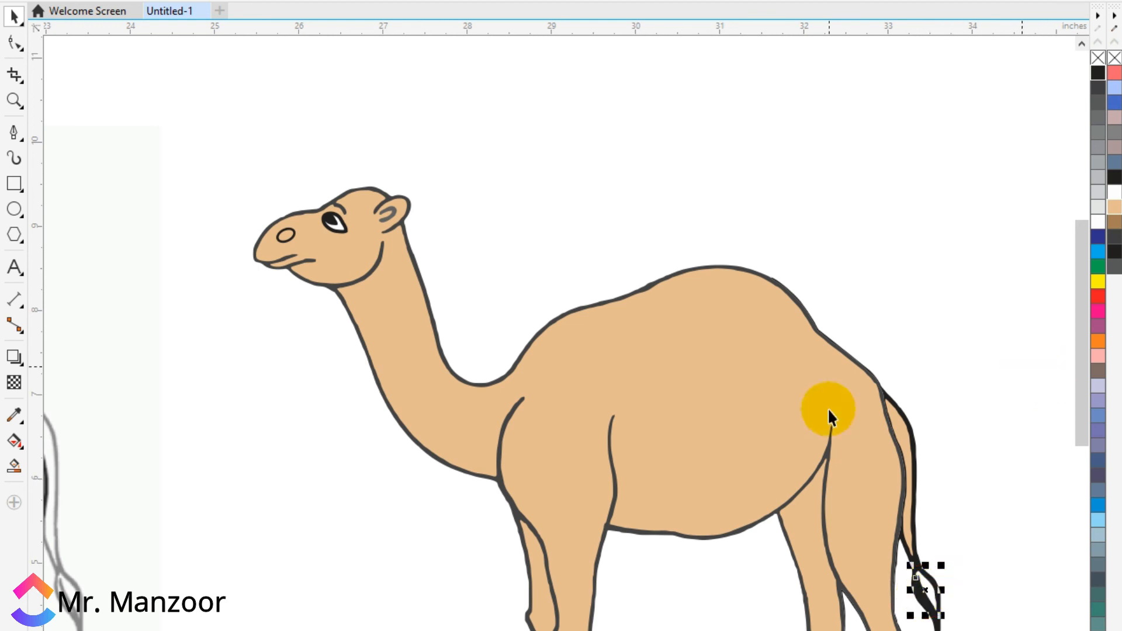
pyautogui.click(1102, 230)
pyautogui.scroll(-2, 739, 243)
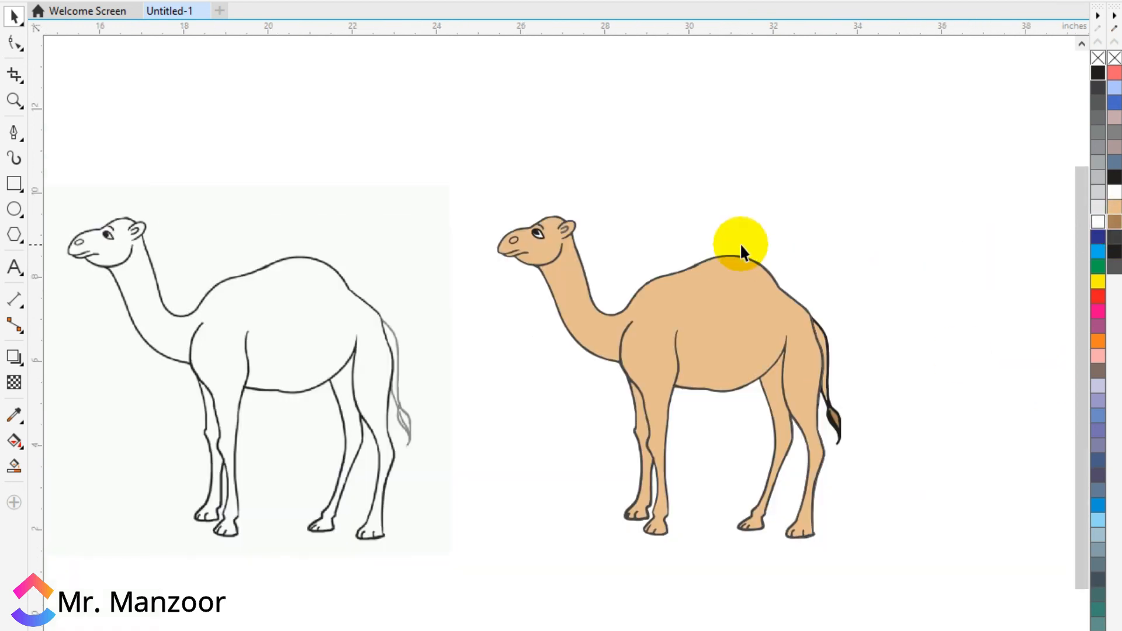
# - Try to shift the black tail outline slightly, and undo the move
pyautogui.scroll(2, 838, 421)
pyautogui.click(823, 429)
pyautogui.click(871, 428)
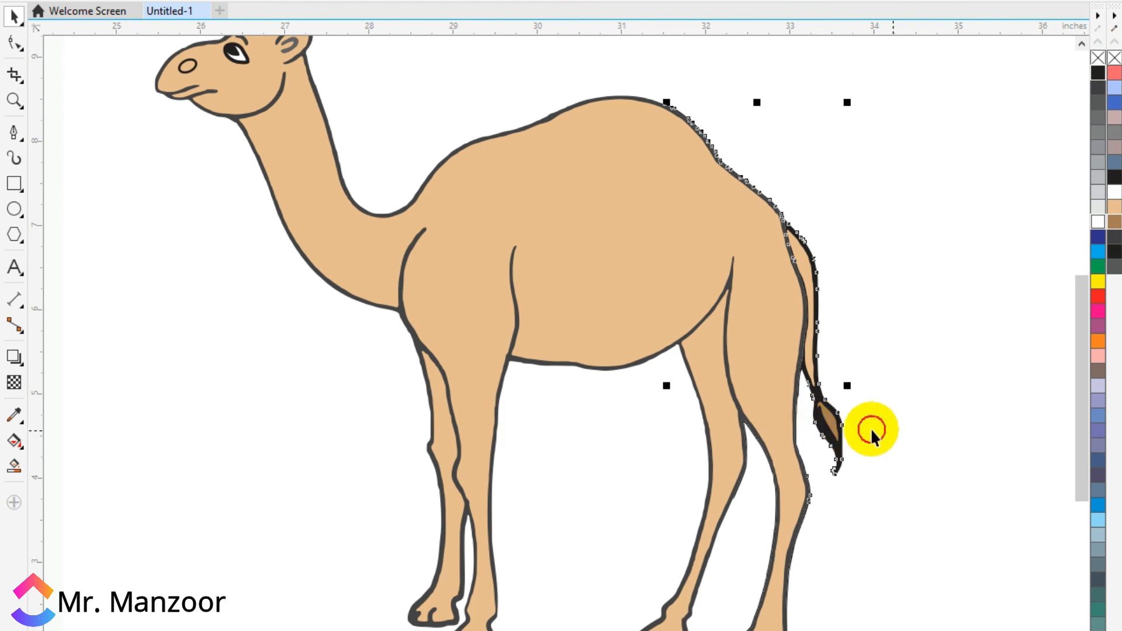
pyautogui.click(835, 420)
pyautogui.click(864, 418)
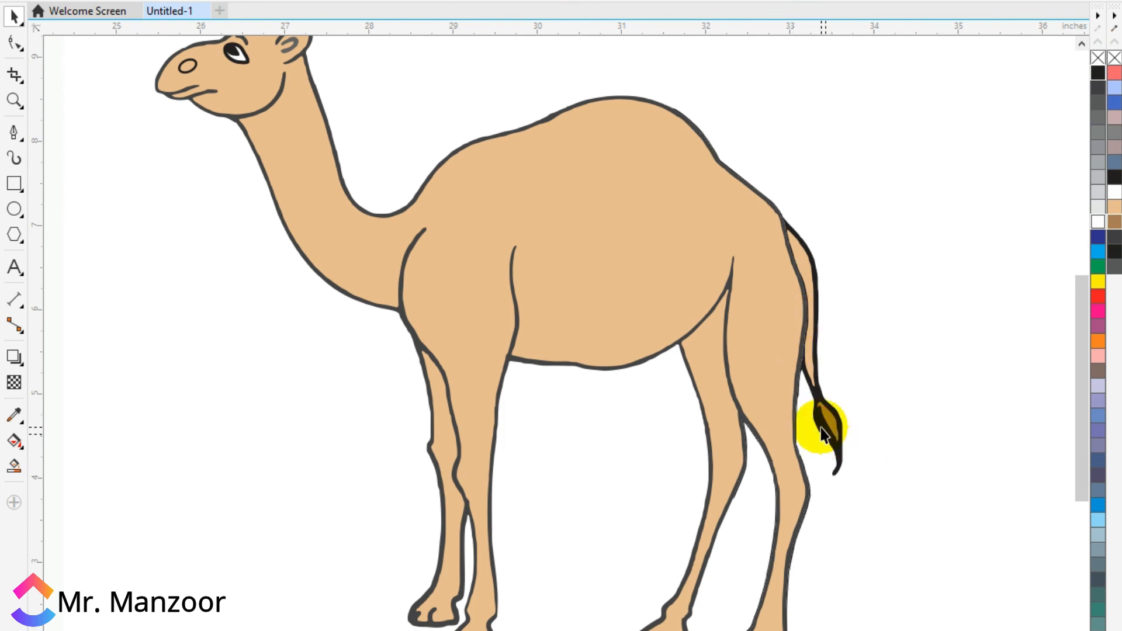
pyautogui.moveTo(819, 412); pyautogui.dragTo(829, 416)
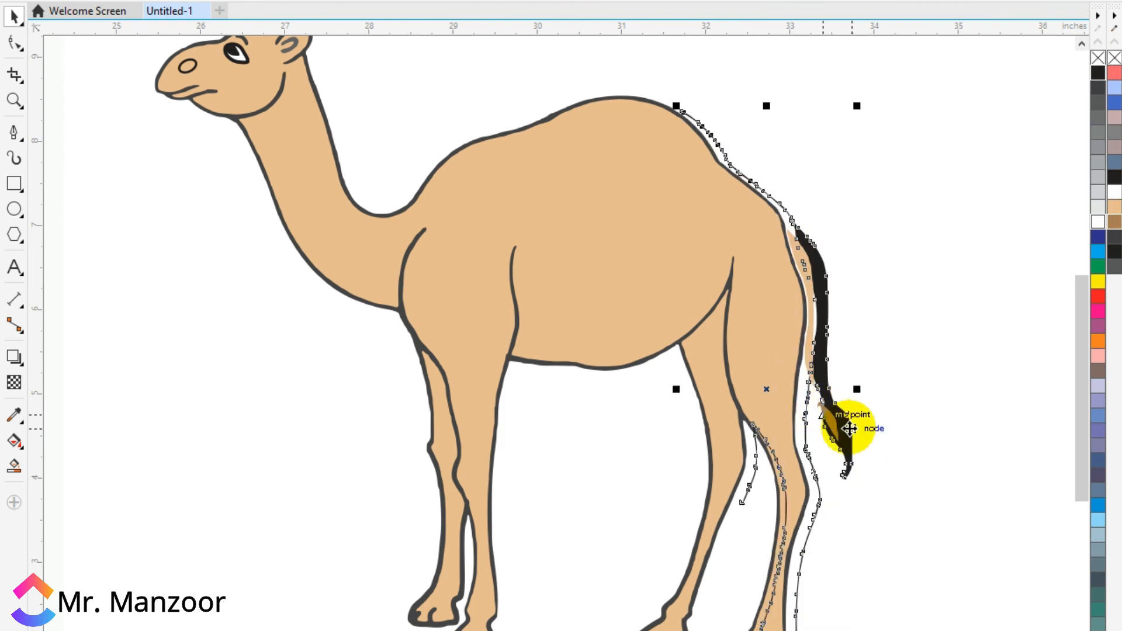
pyautogui.hotkey('ctrl', 'z')
# - Fill the nostril ellipse on the camel's snout with brown
pyautogui.scroll(-1, 850, 435)
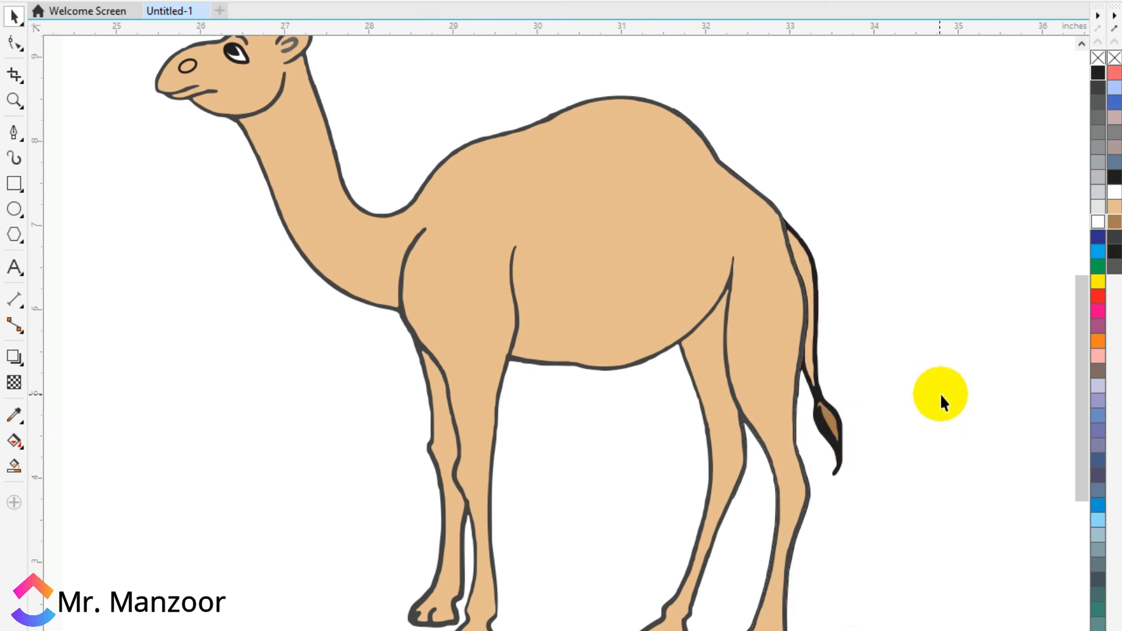
pyautogui.scroll(-2, 941, 392)
pyautogui.scroll(2, 633, 218)
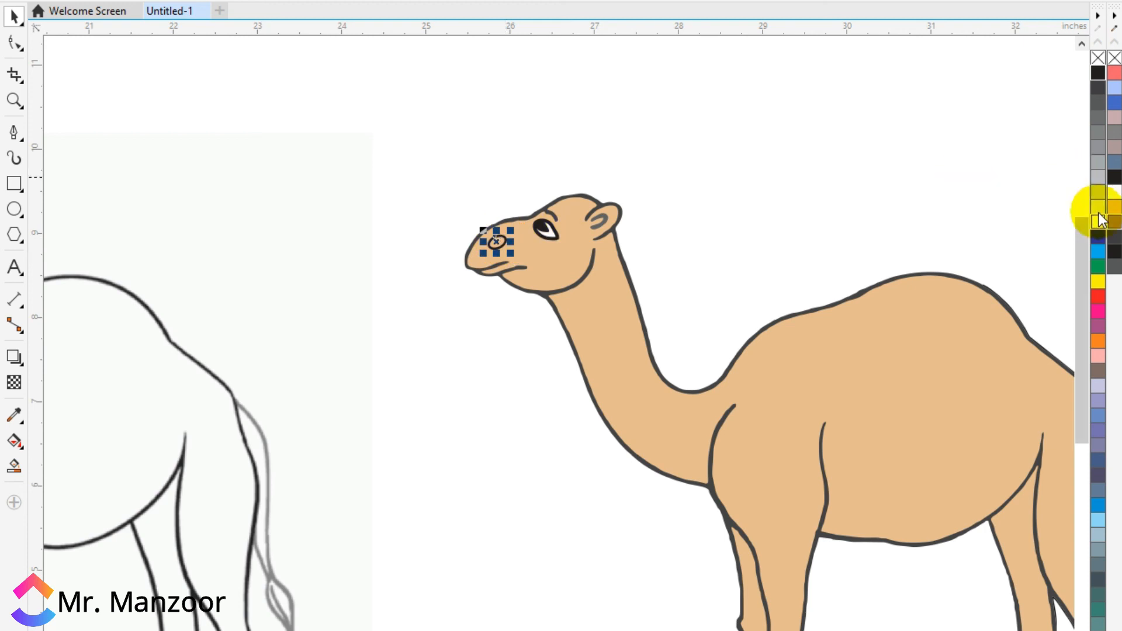
pyautogui.scroll(-2, 500, 228)
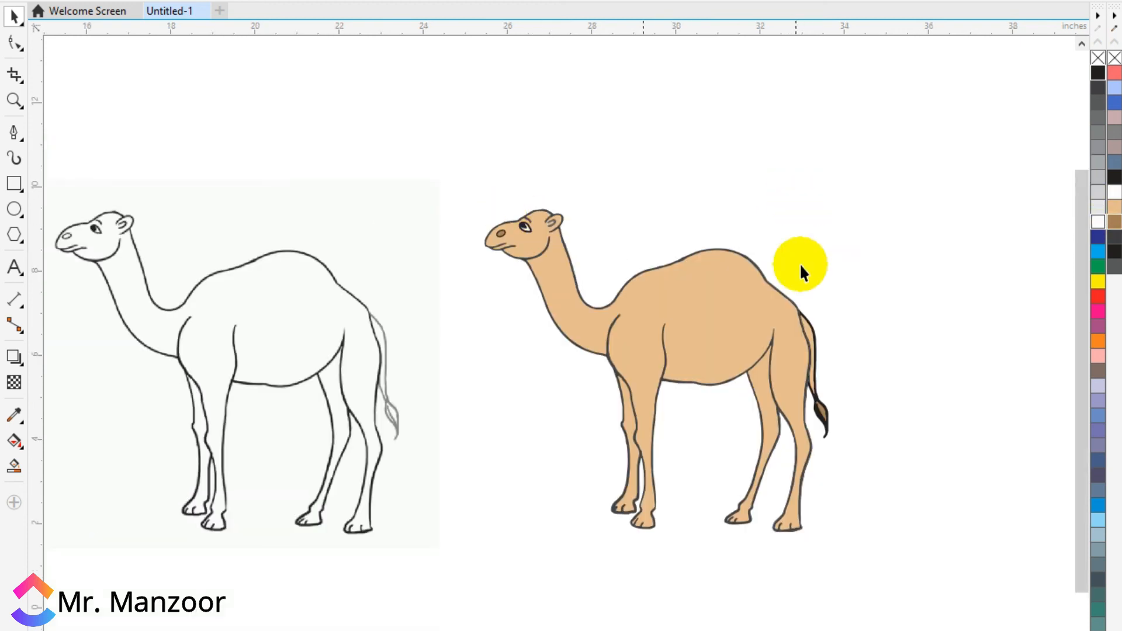
# - Delete the original camel bitmap so only the coloured vector camel is left, and inspect it
pyautogui.click(324, 347)
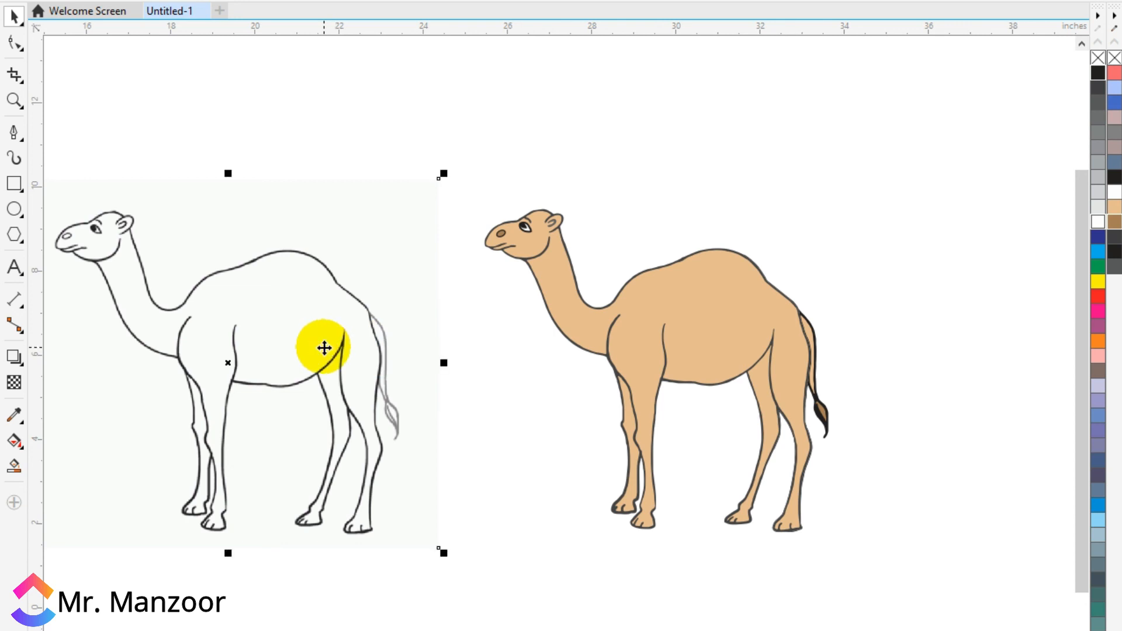
pyautogui.press('Delete')
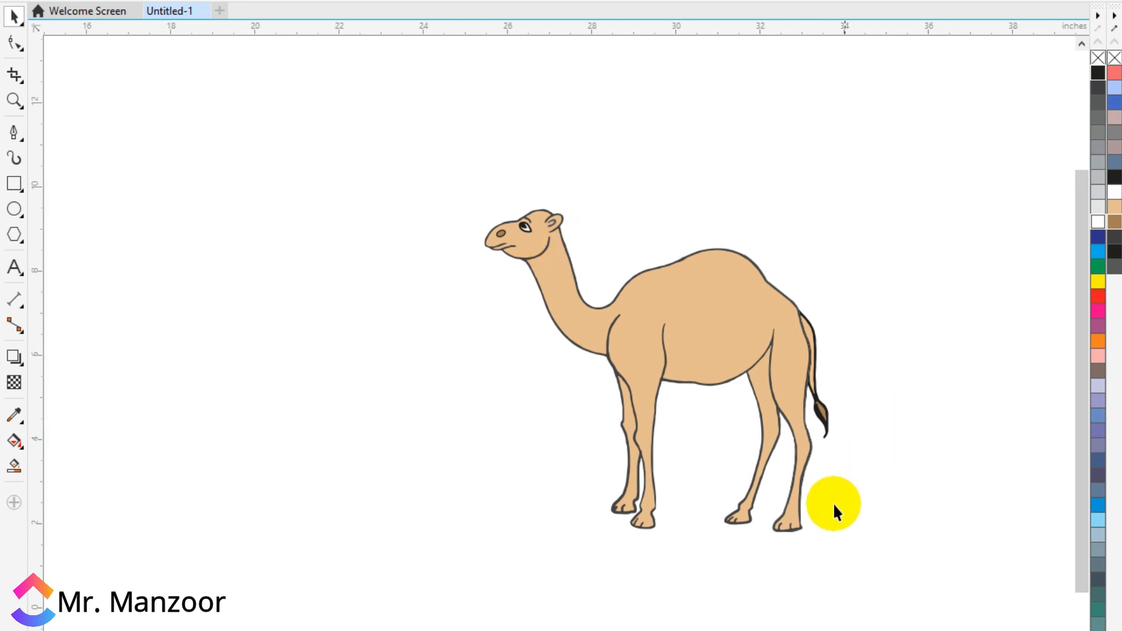
pyautogui.scroll(2, 833, 510)
pyautogui.scroll(-2, 549, 470)
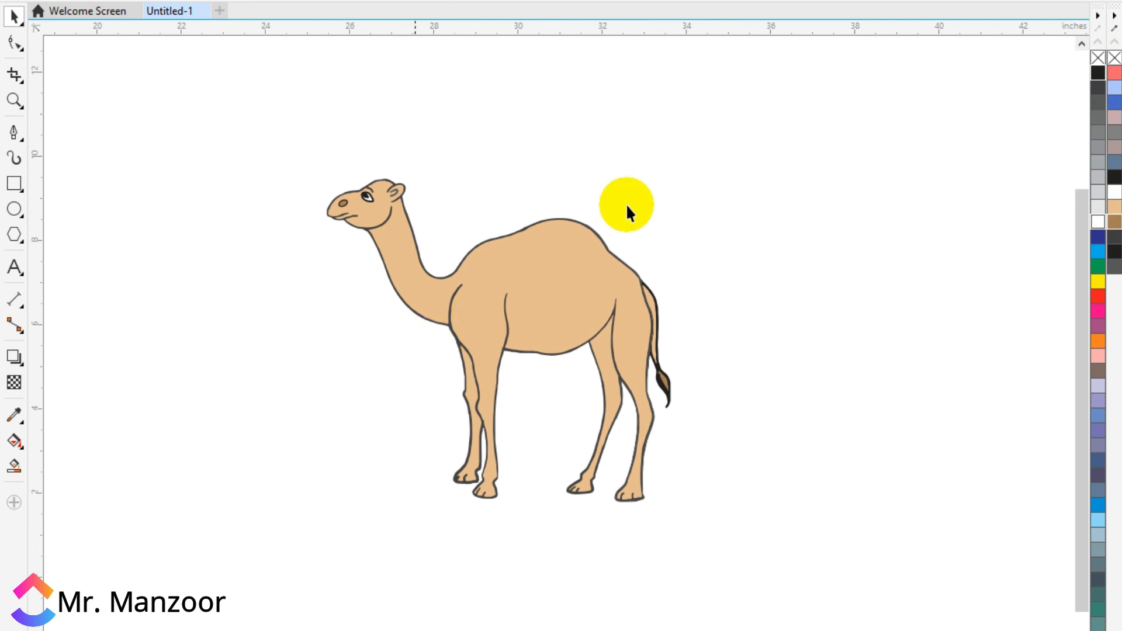